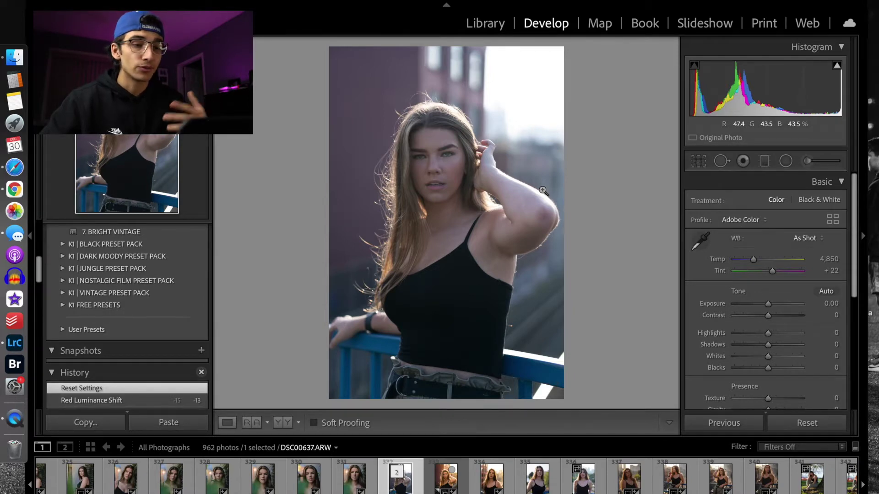
View the finished edited copy of DSC00637.ARW for reference and return to the unedited original
key("super+apostrophe")
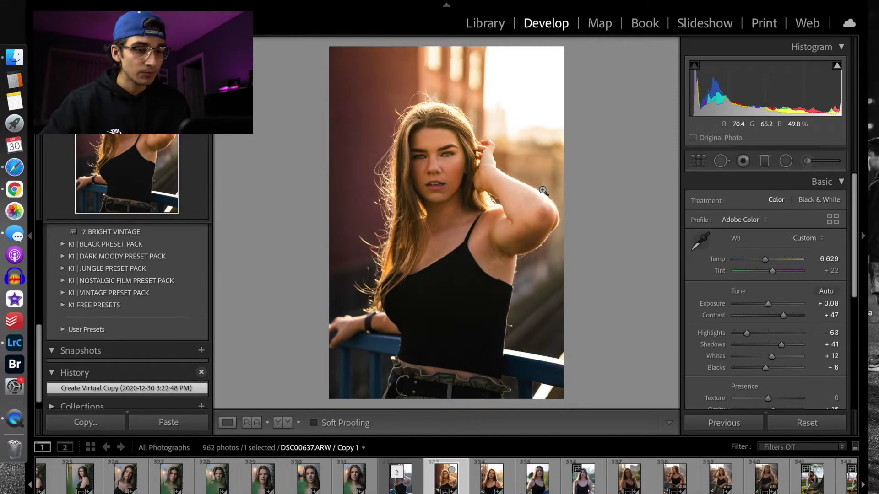
key("super+z")
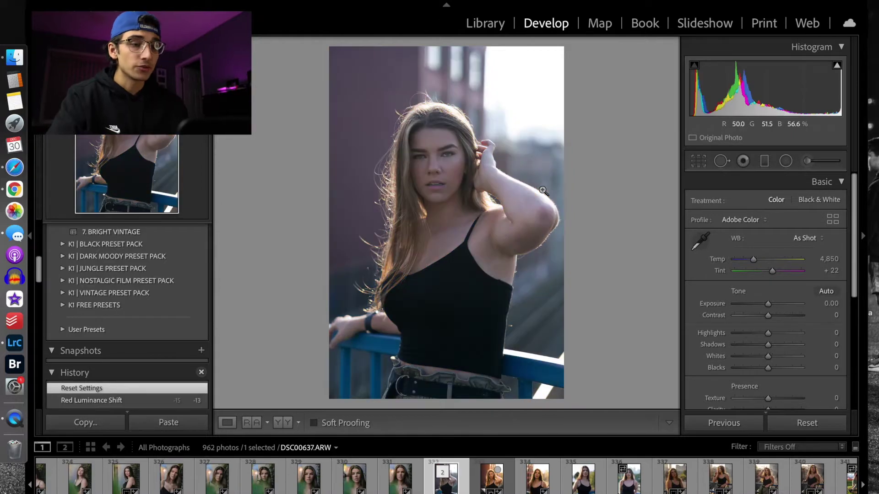
Set the portrait's Highlights to -48 and Contrast to +47, and compare it with the original
scroll(738, 255, "down", 2)
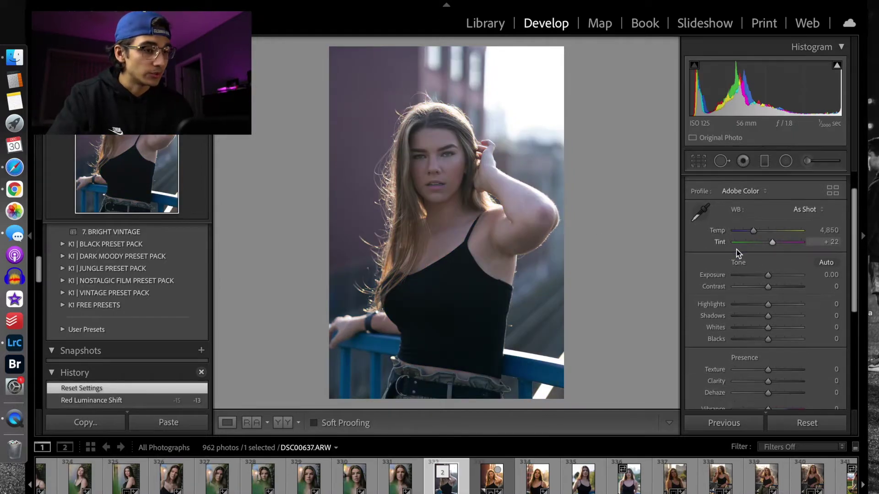
scroll(737, 254, "down", 4)
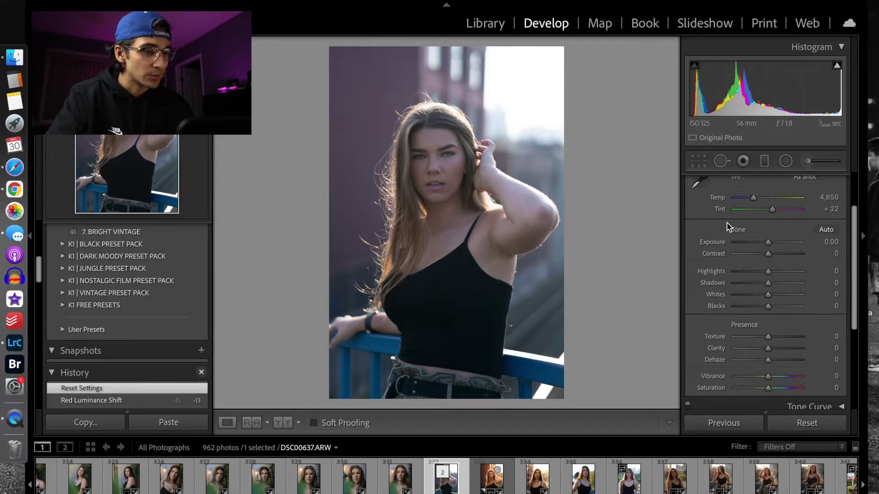
left_click_drag(768, 273, 751, 273)
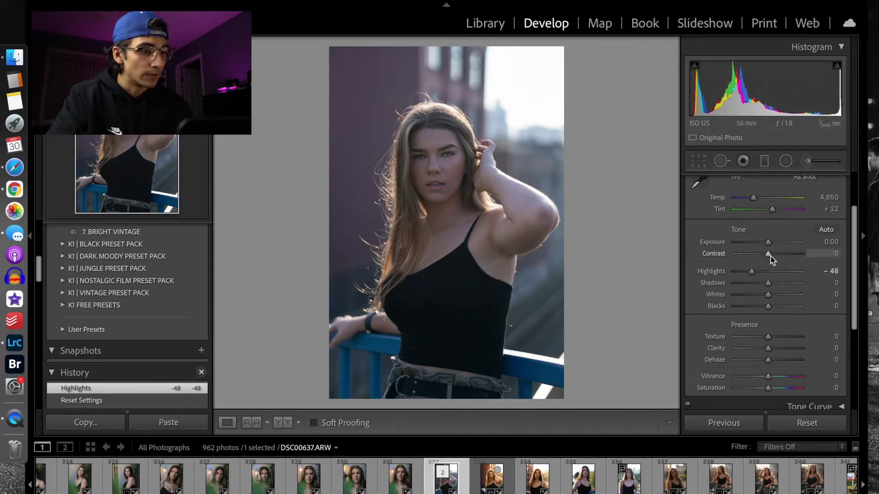
left_click_drag(771, 257, 778, 257)
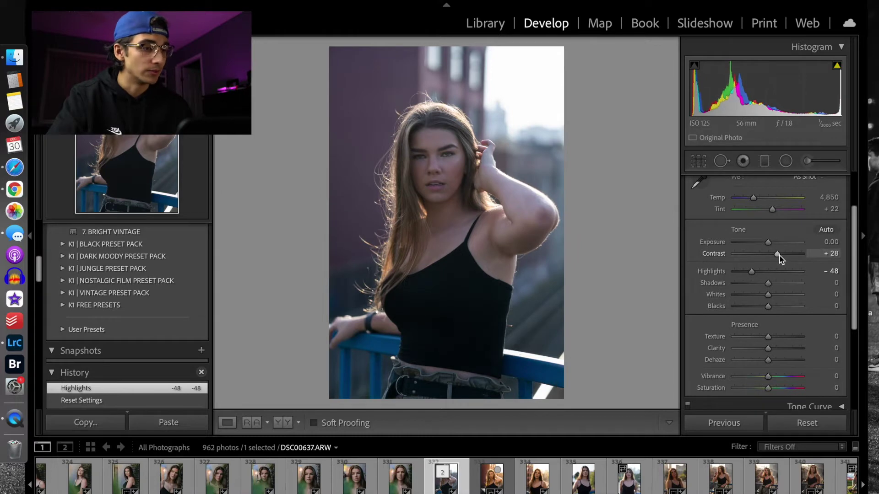
left_click_drag(781, 257, 786, 256)
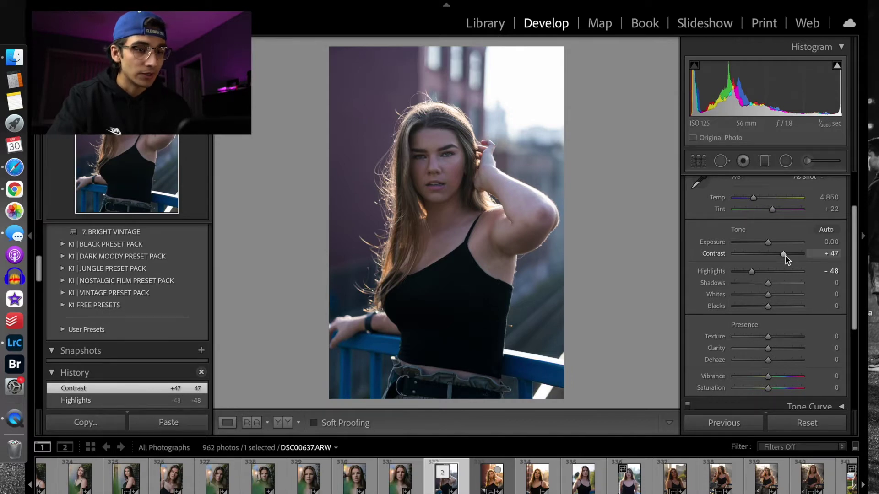
key("backslash")
key("backslash")
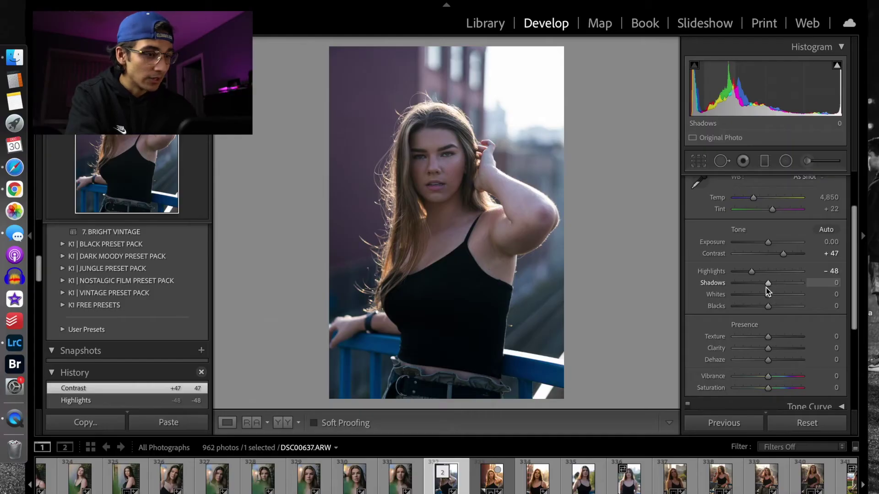
Raise Shadows to +38 and check the detail in the black top up close
left_click_drag(768, 287, 778, 287)
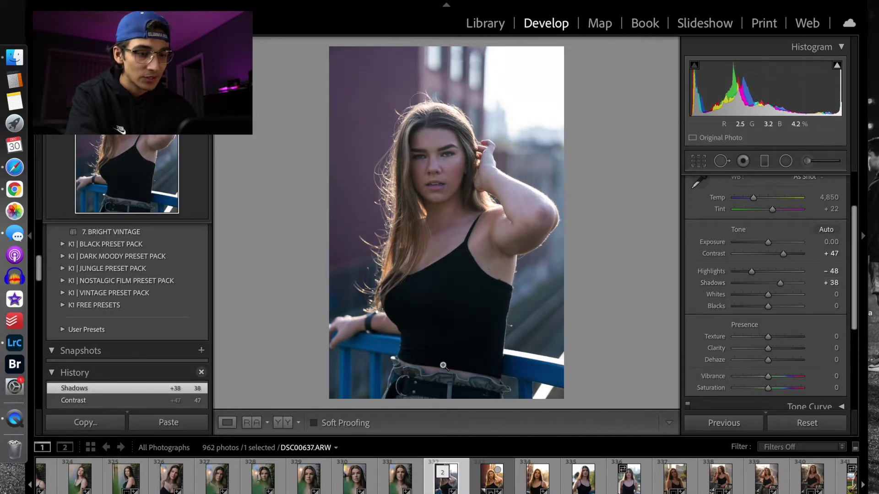
left_click(466, 342)
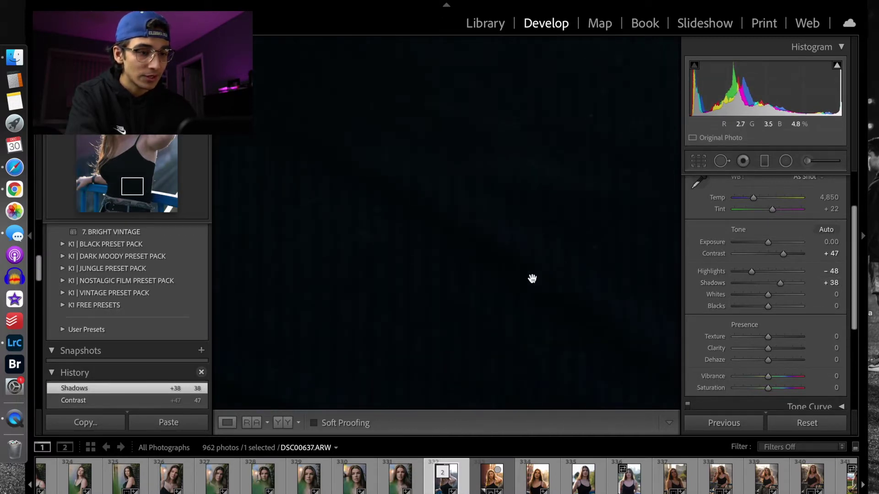
left_click(447, 275)
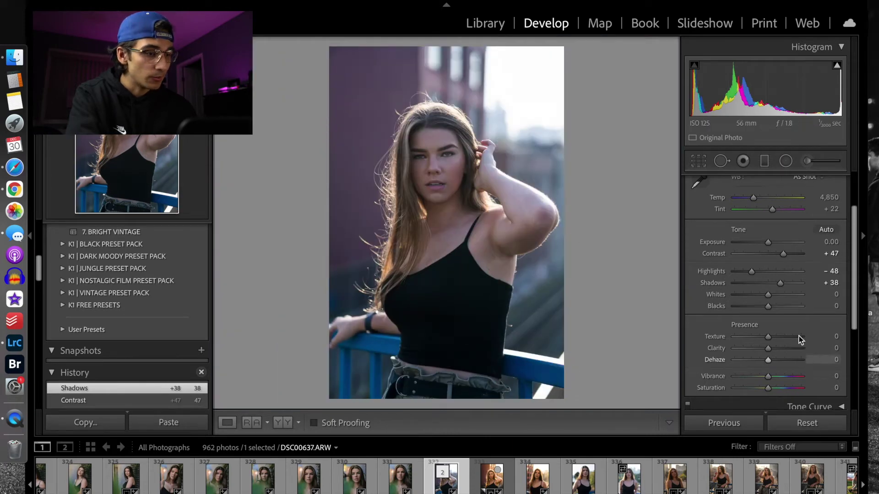
Set Whites to +24 and Blacks to -12, and compare the photo with its before version
scroll(786, 320, "down", 1)
mouse_move(768, 285)
left_mouse_down()
mouse_move(775, 290)
mouse_move(764, 300)
left_mouse_up()
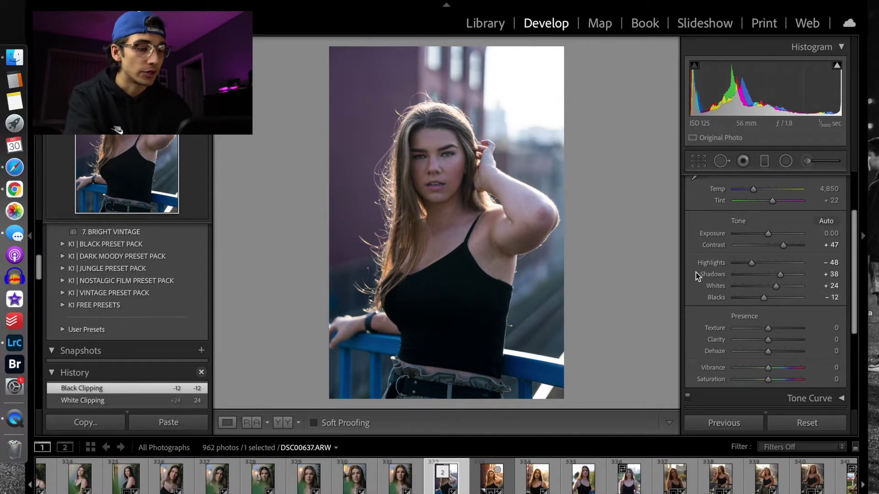
key("backslash")
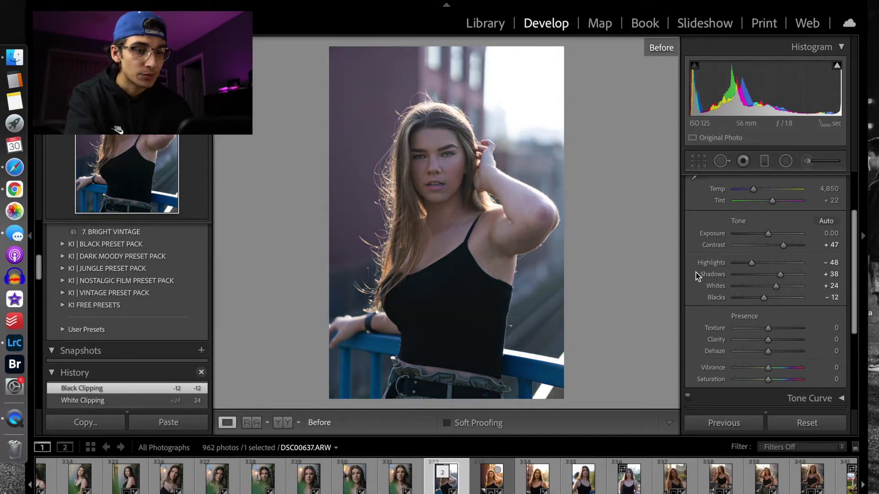
key("backslash")
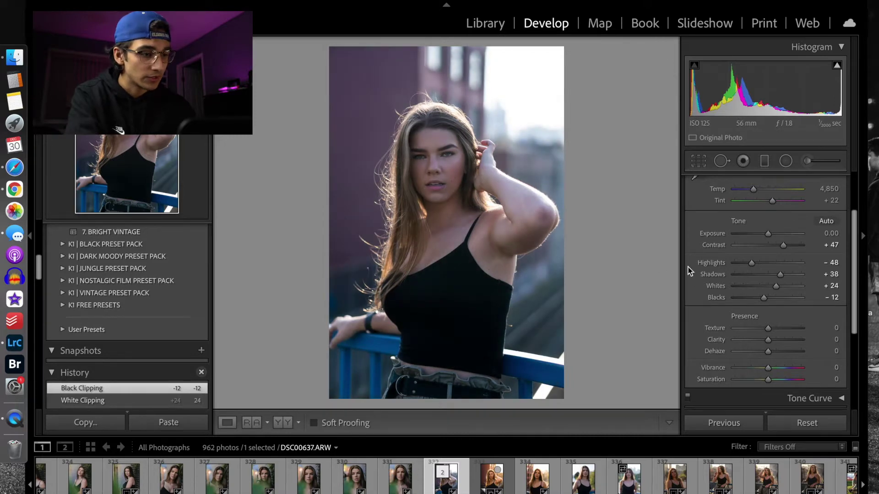
Set Clarity to +13 and check its effect on the face up close and against the original
scroll(792, 327, "down", 1)
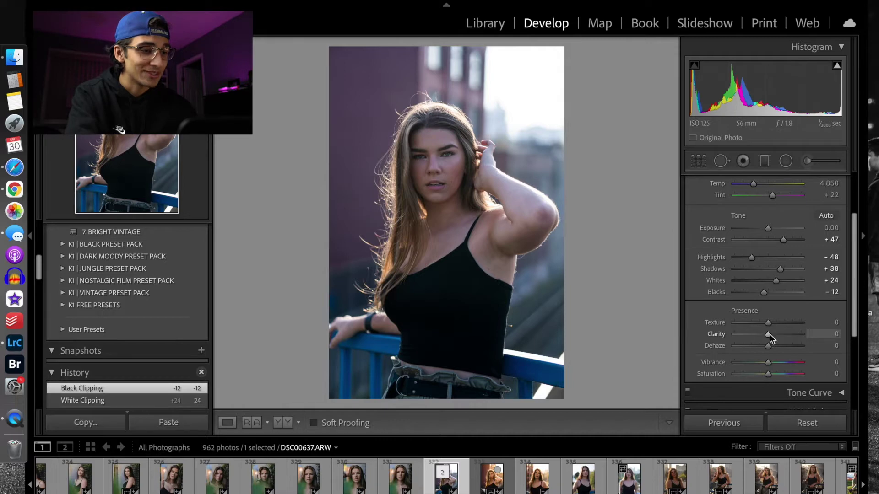
left_click_drag(770, 335, 774, 335)
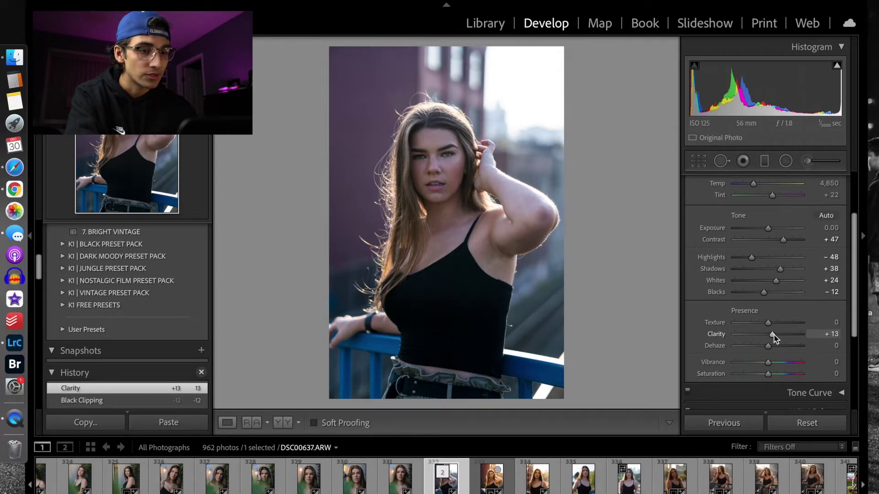
left_click(459, 147)
left_click_drag(459, 147, 624, 141)
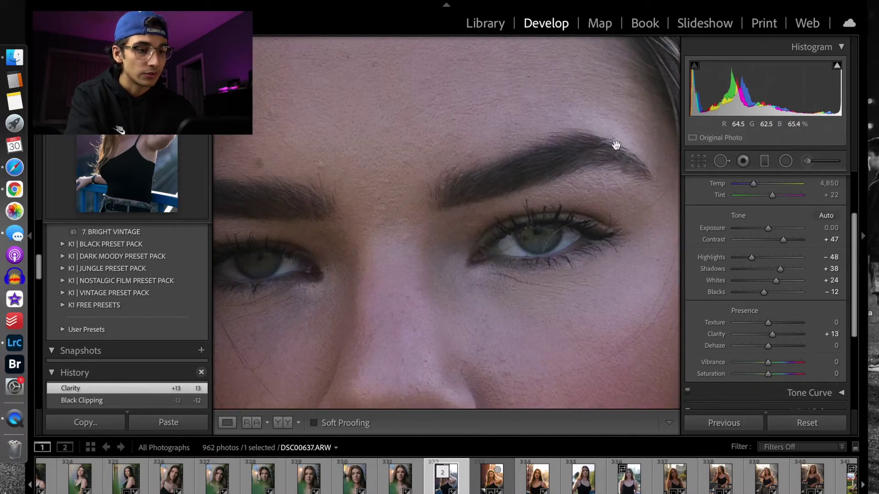
left_click(503, 161)
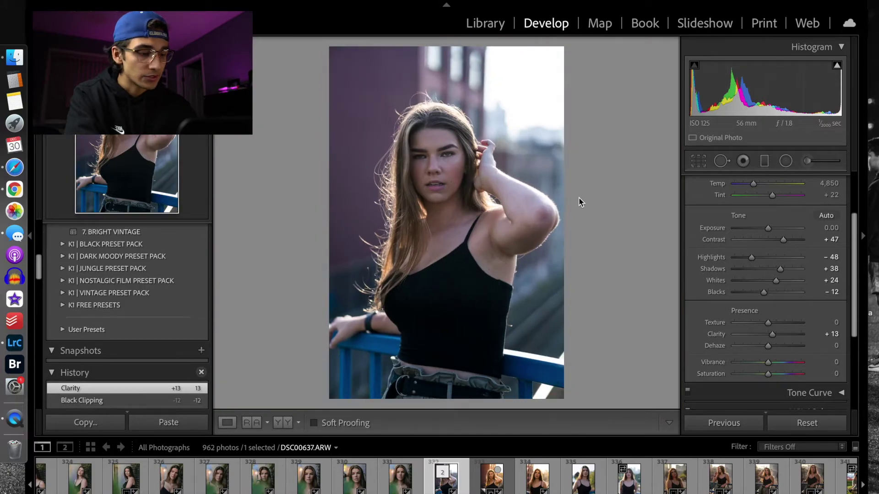
key("backslash")
key("backslash")
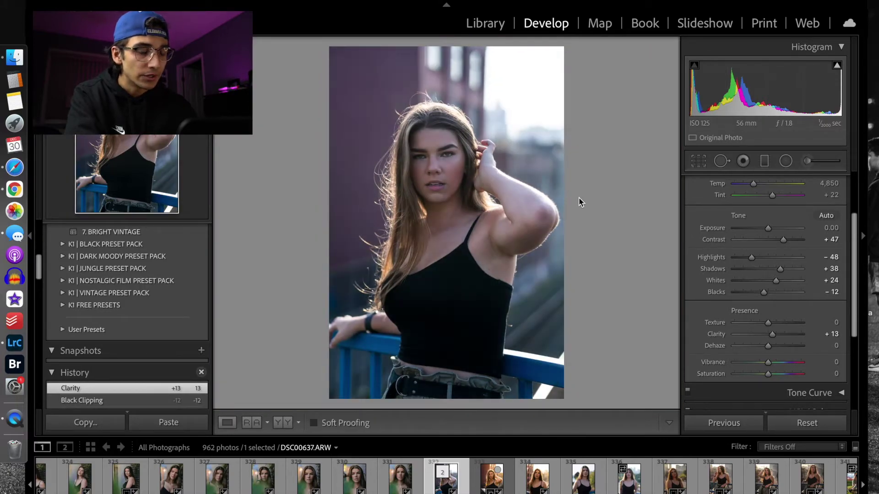
Warm the white balance to a Temp of 6,657 and compare the photo with its before version
scroll(763, 241, "up", 3)
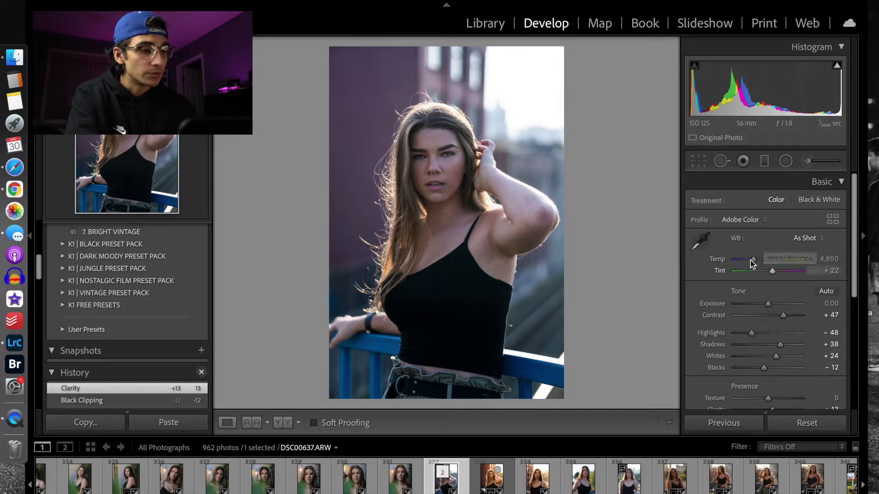
left_click_drag(753, 259, 764, 266)
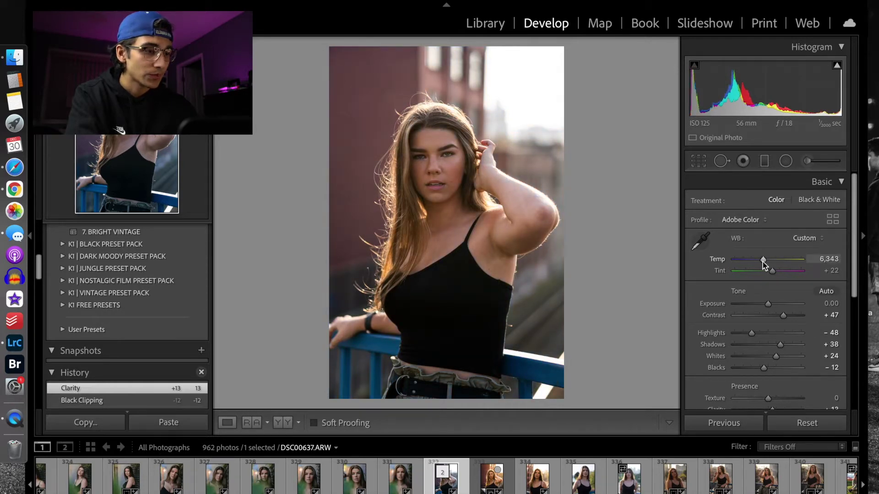
left_click_drag(764, 265, 765, 266)
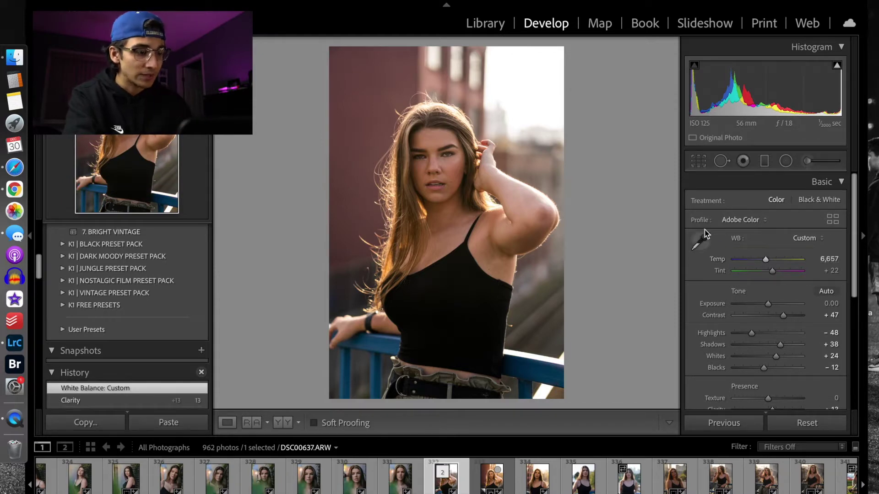
key("backslash")
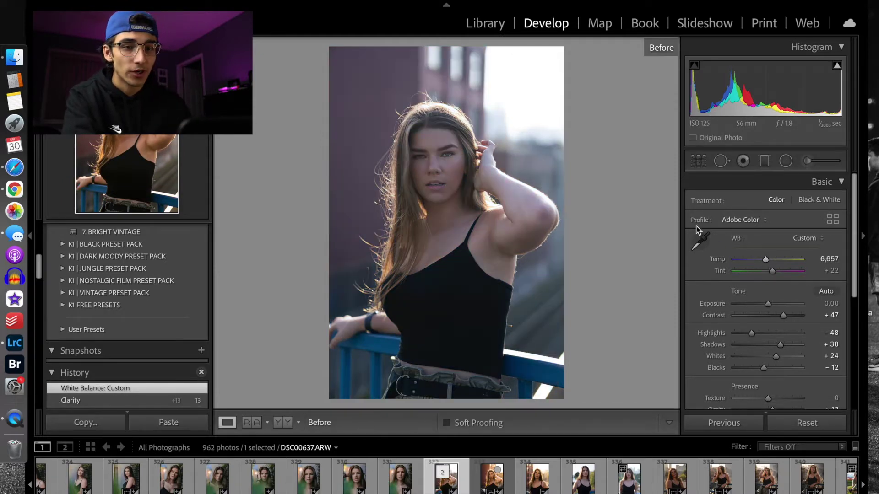
key("backslash")
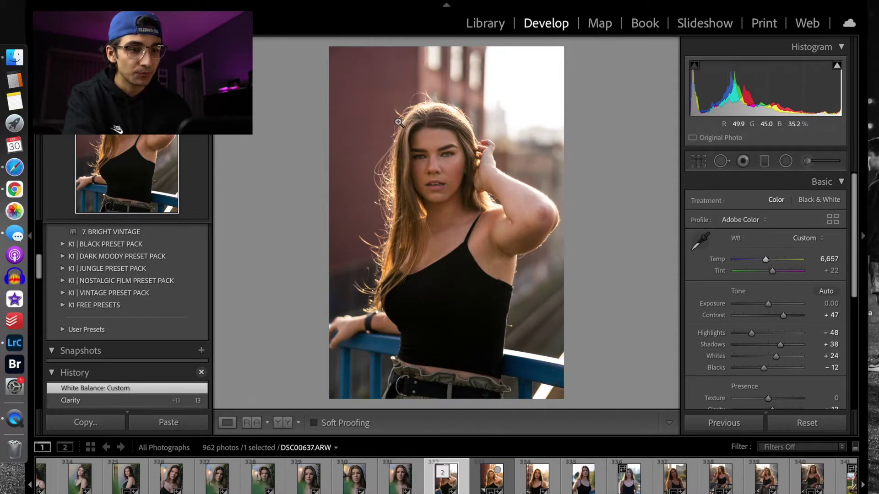
Examine the backlit hair up close along the top of the head and down its outer edge
left_click(402, 151)
left_click_drag(401, 151, 524, 172)
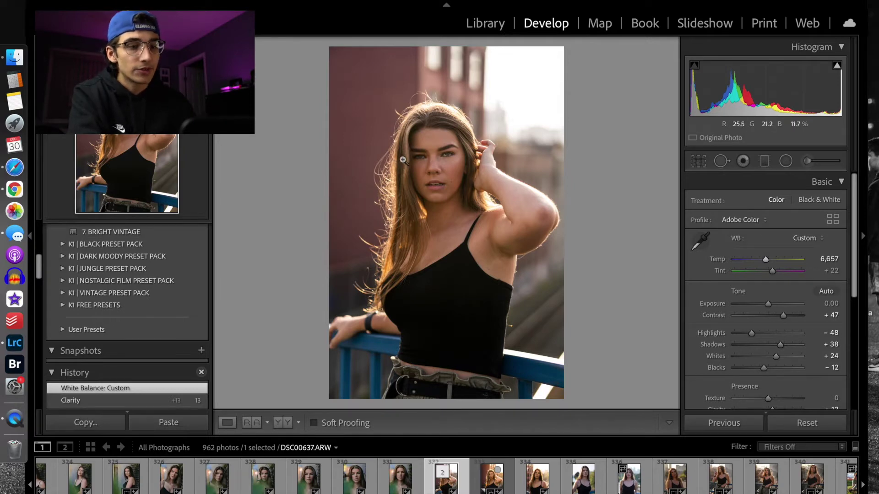
left_click(448, 111)
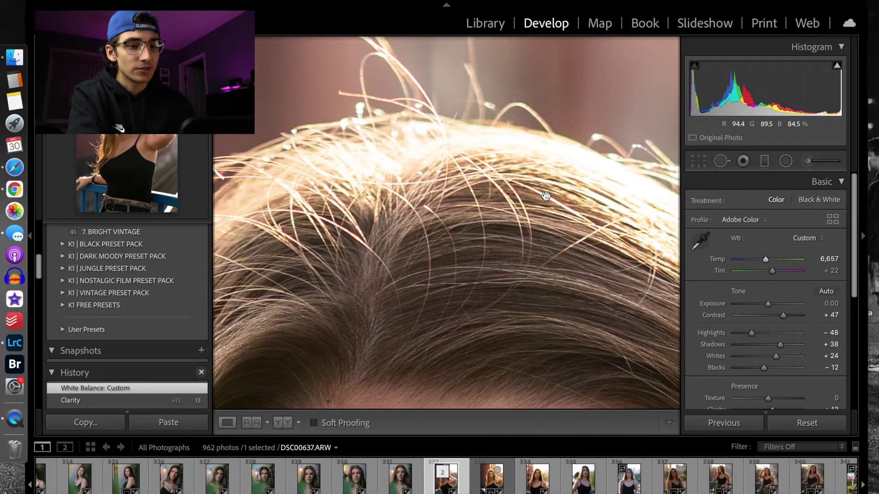
left_click_drag(434, 192, 411, 182)
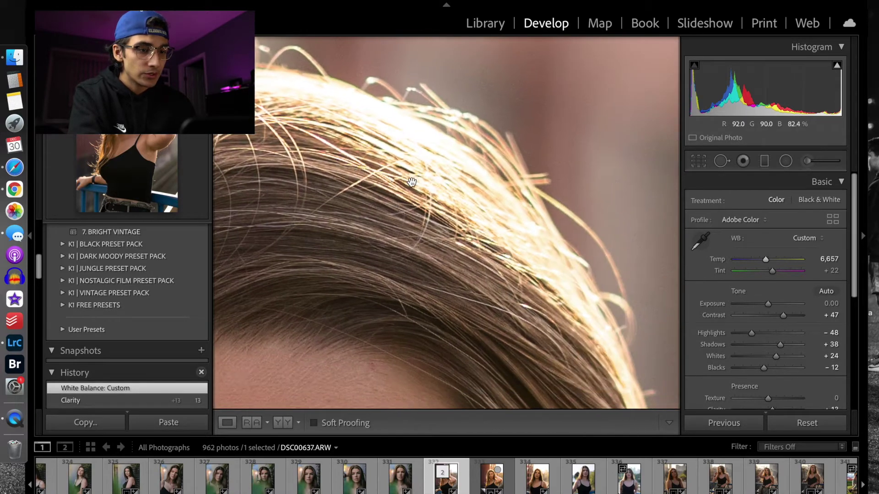
left_click(526, 222)
left_click(395, 195)
left_click_drag(483, 188, 458, 230)
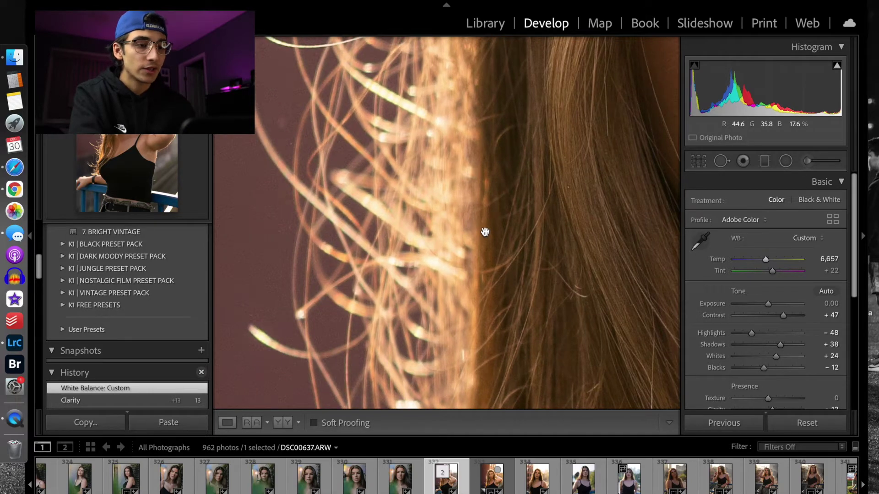
left_click(485, 232)
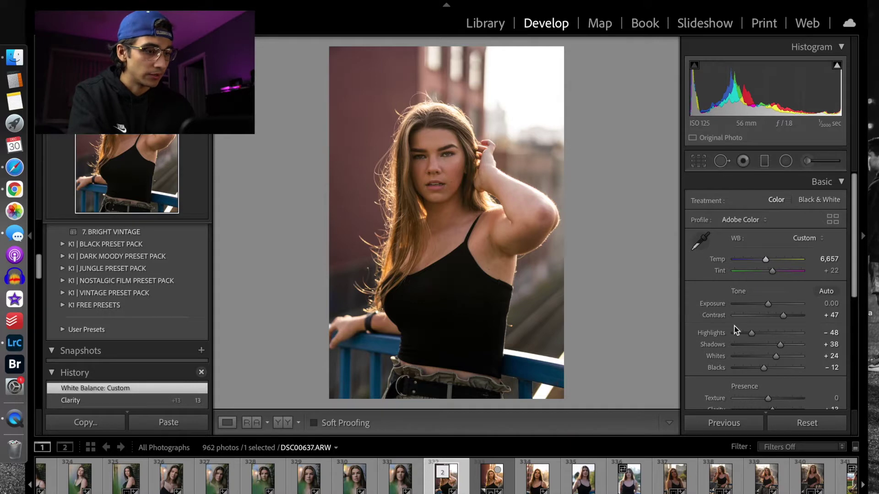
Shape a gentle S-curve in the Tone Curve with points at input/output 127/127, 44/37 and 197/205
scroll(735, 326, "down", 4)
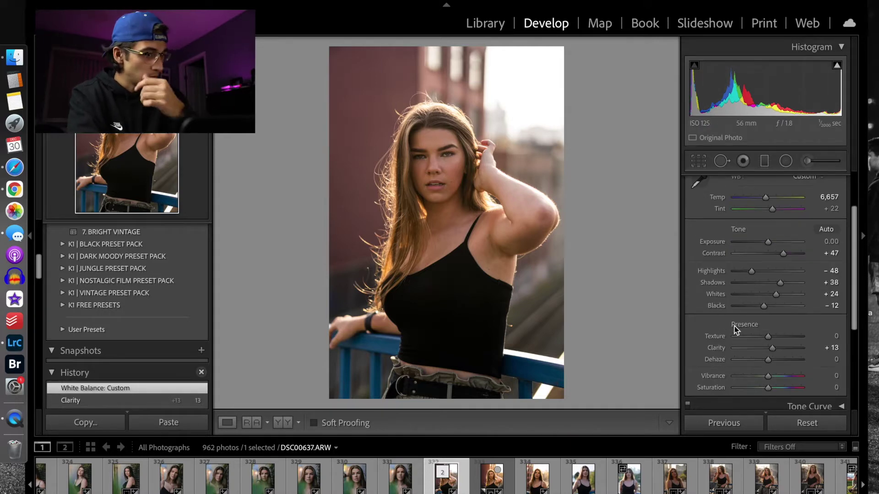
scroll(734, 326, "down", 1)
scroll(734, 326, "down", 3)
scroll(734, 326, "up", 8)
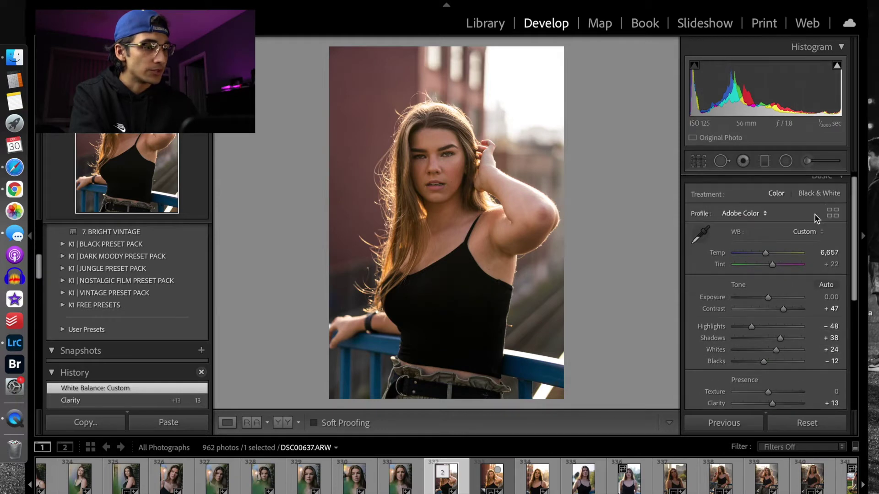
left_click(844, 183)
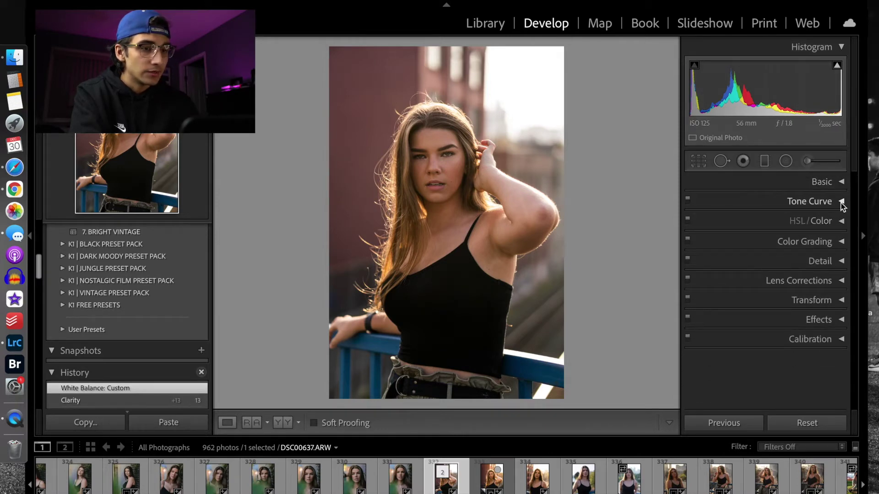
left_click(842, 203)
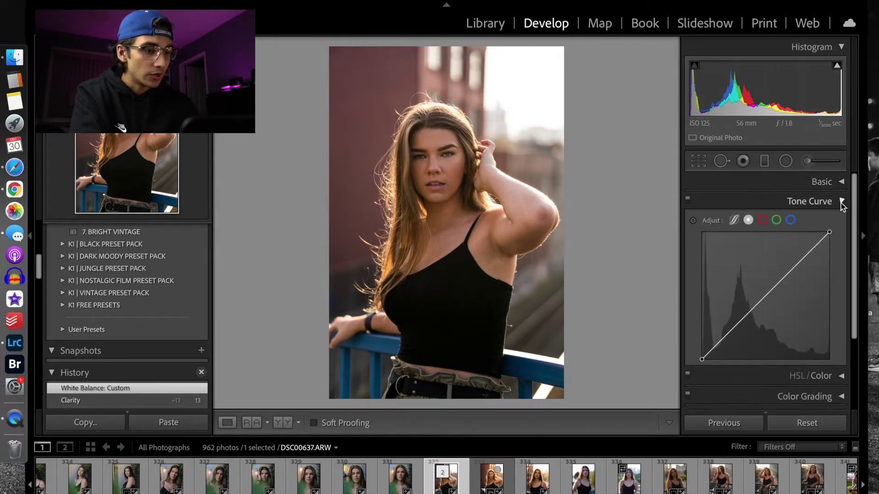
left_click(765, 296)
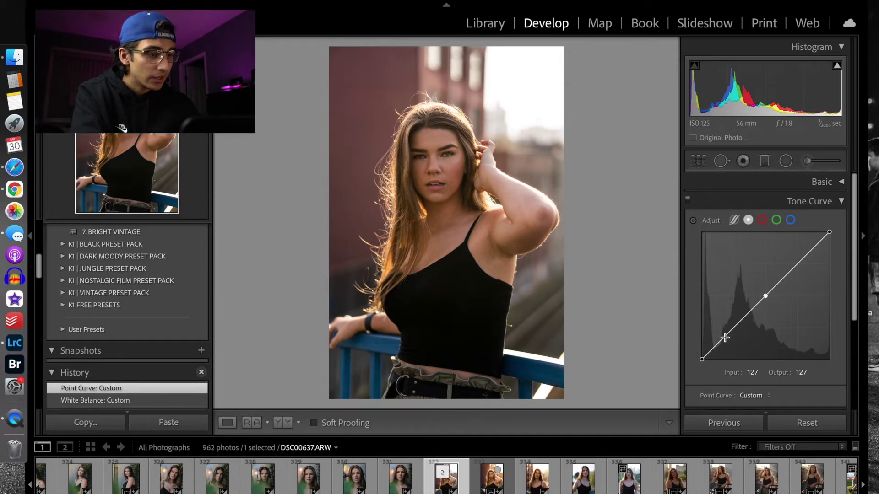
left_click_drag(720, 341, 724, 344)
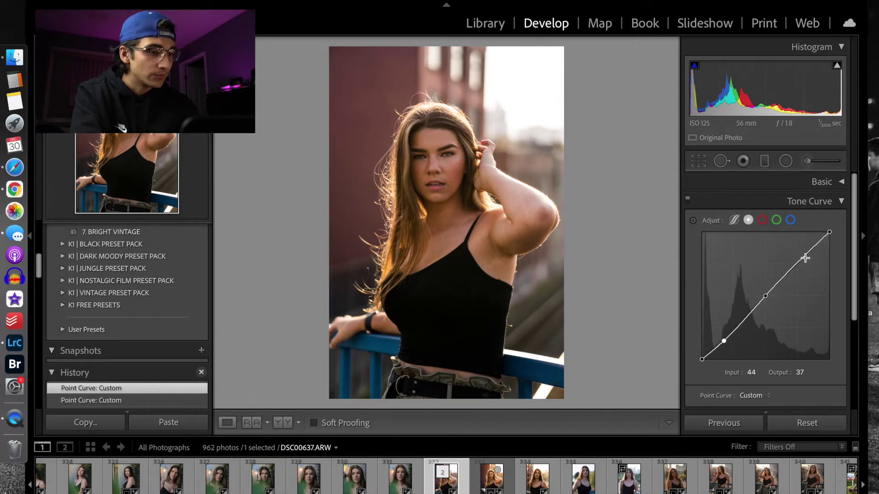
left_click_drag(800, 261, 801, 257)
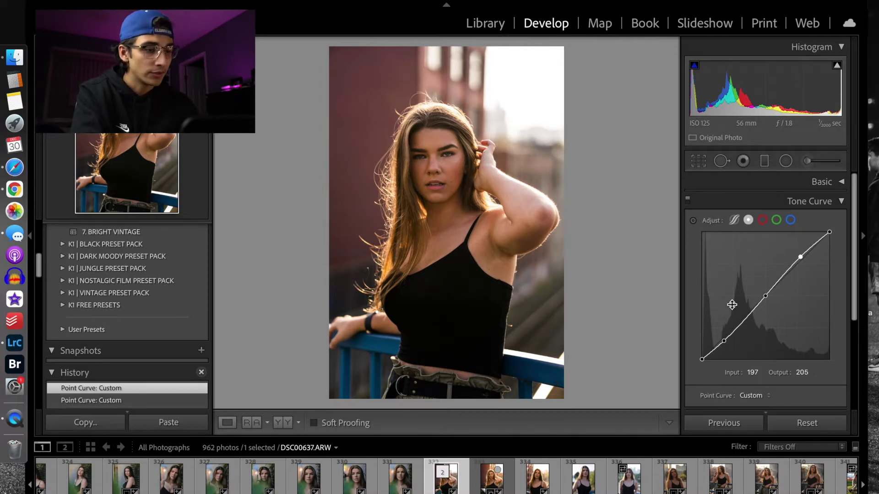
Lift the tone curve's black point to output 9 and compare the photo with its before version and with the curve disabled
left_click_drag(701, 359, 696, 356)
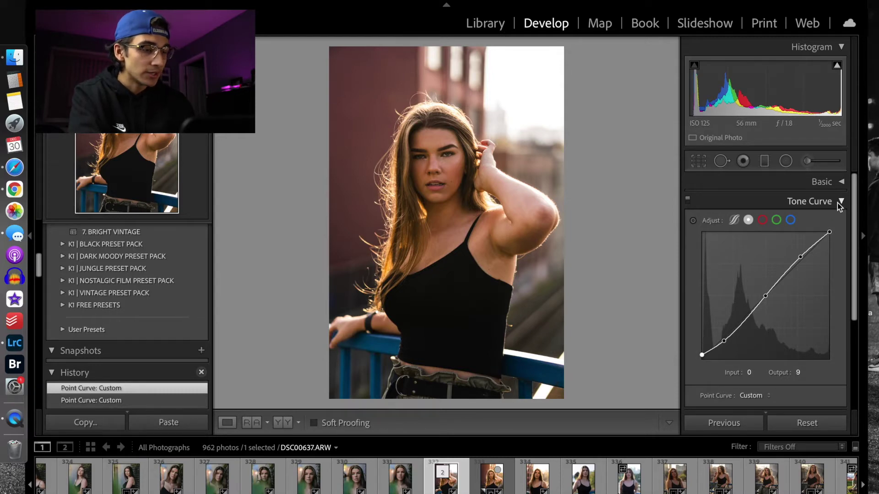
key("backslash")
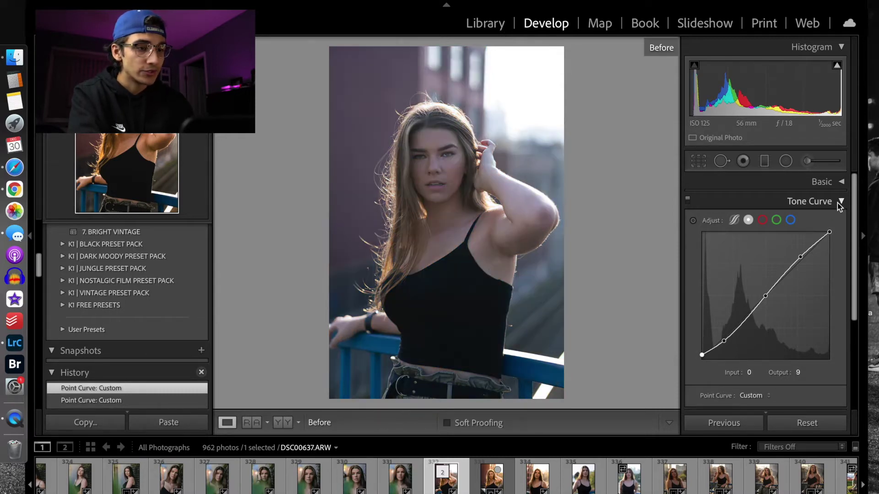
key("backslash")
key("backslash")
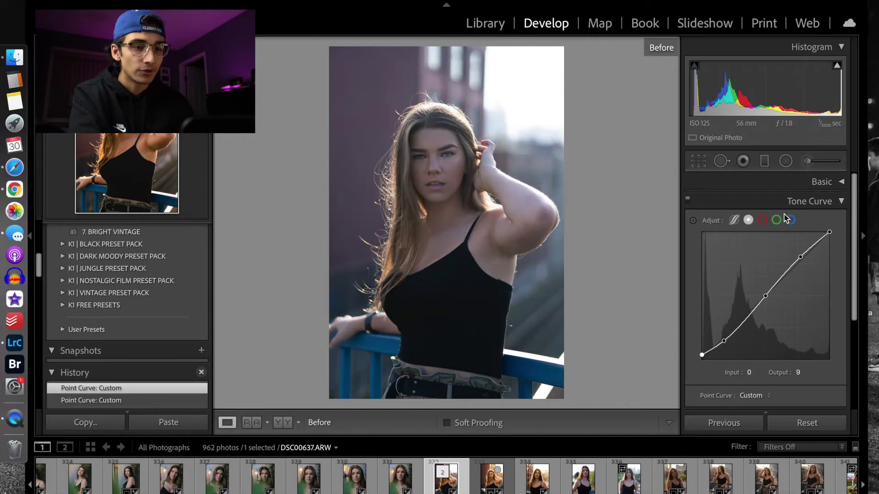
key("backslash")
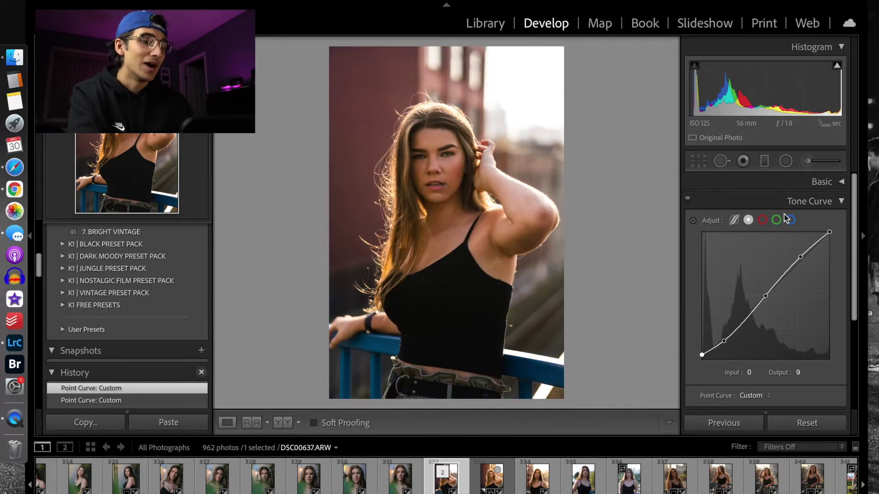
key("backslash")
key("backslash")
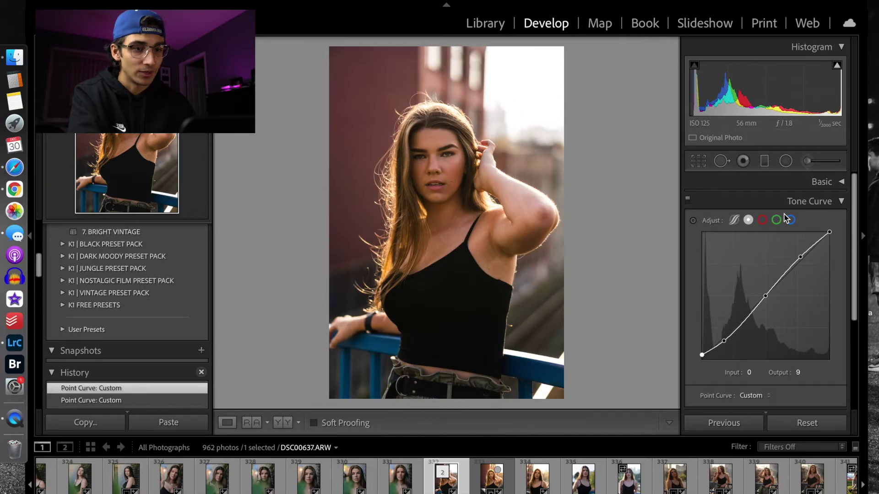
left_click(688, 200)
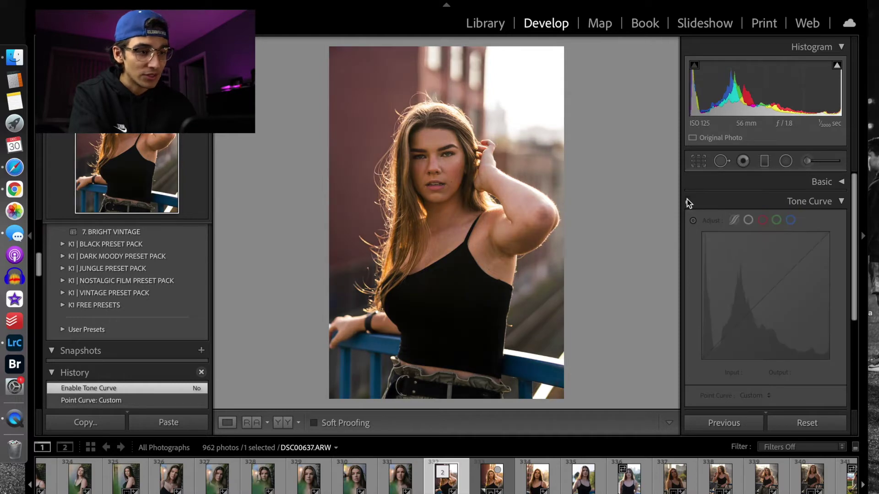
left_click(688, 200)
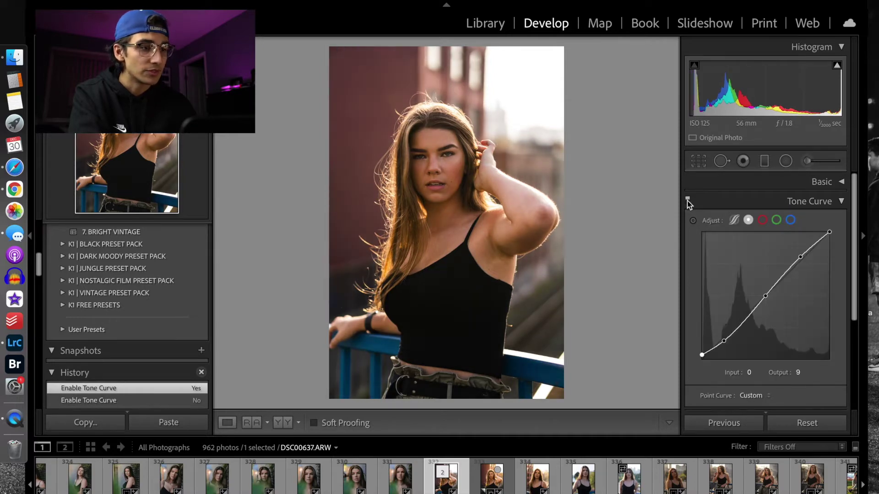
Check the blue railing up close and set Blue Saturation to -32 in the HSL/Color adjustments
left_click(817, 200)
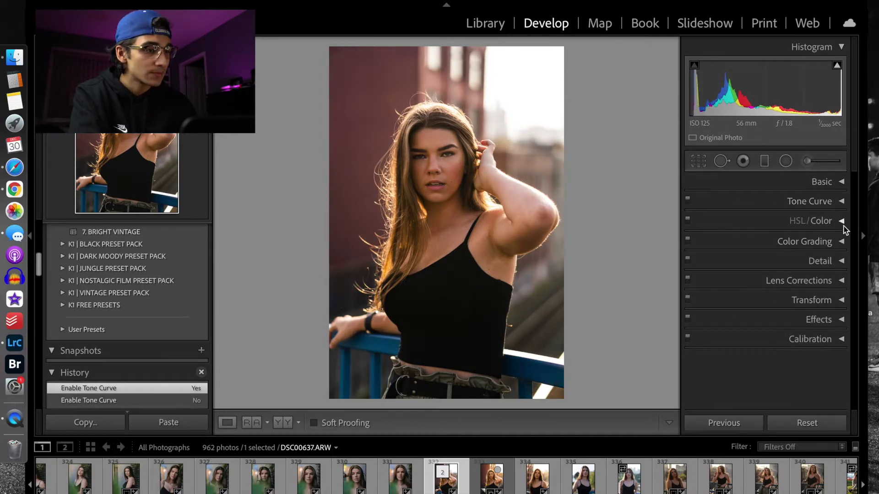
left_click(817, 221)
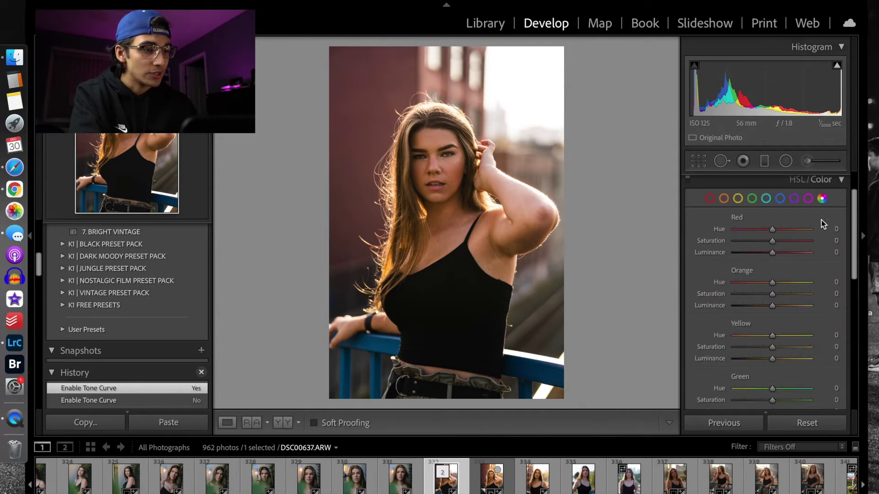
scroll(798, 306, "down", 1)
scroll(799, 306, "up", 1)
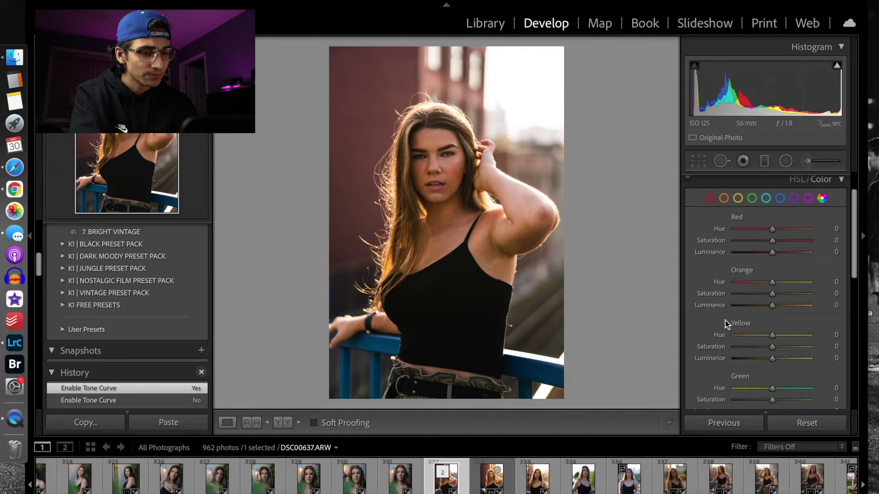
scroll(725, 320, "down", 1)
left_click(372, 345)
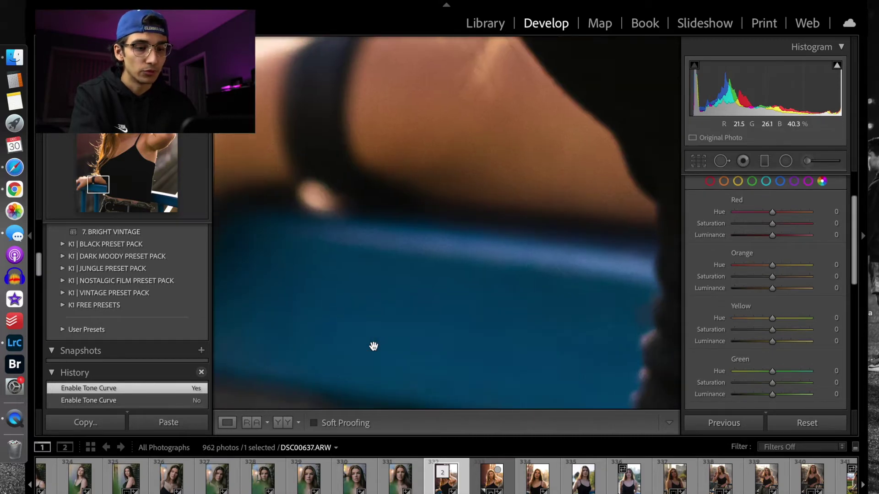
left_click(524, 311)
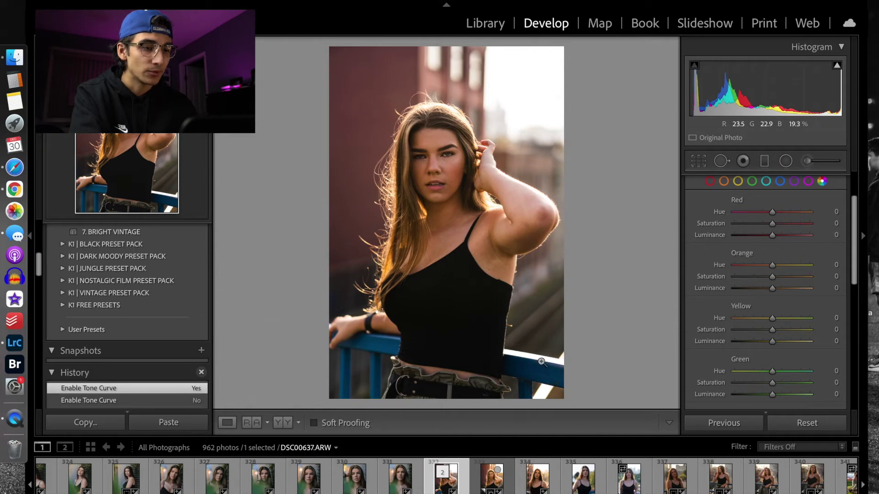
scroll(775, 313, "down", 3)
scroll(774, 314, "down", 5)
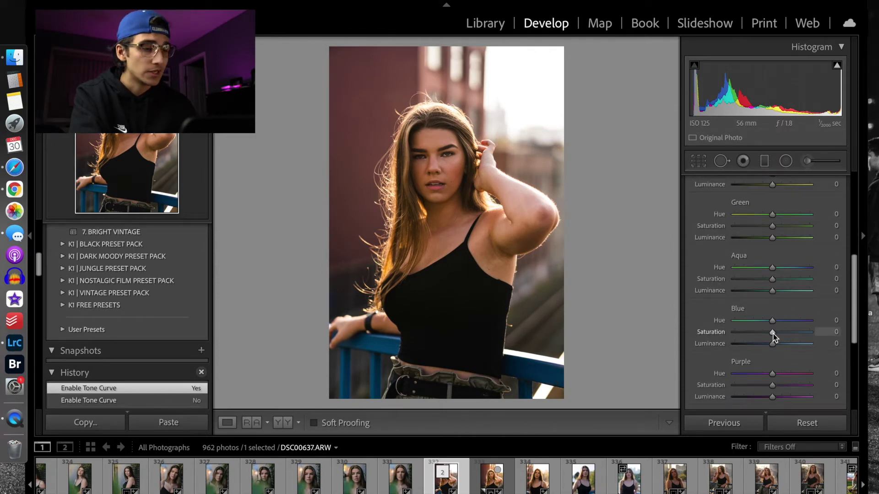
left_click_drag(770, 334, 759, 335)
Inspect the blue railing's colour up close and compare the whole photo with its before version
left_click(548, 373)
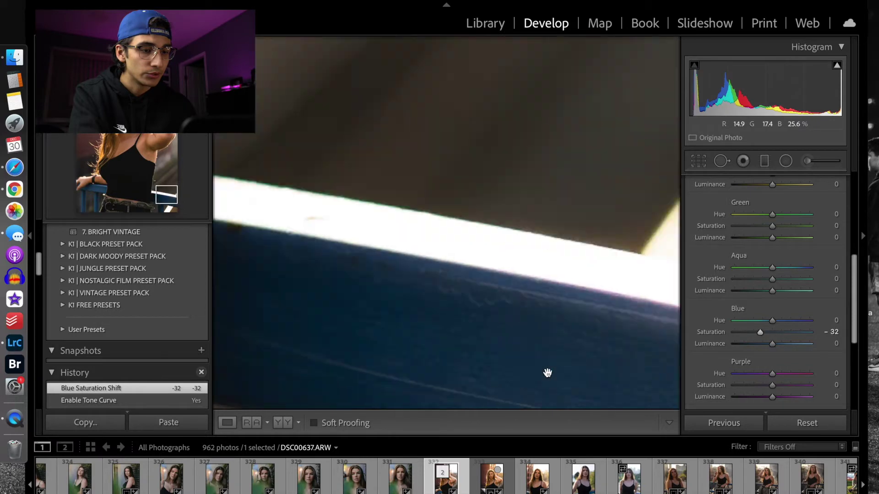
left_click(569, 293)
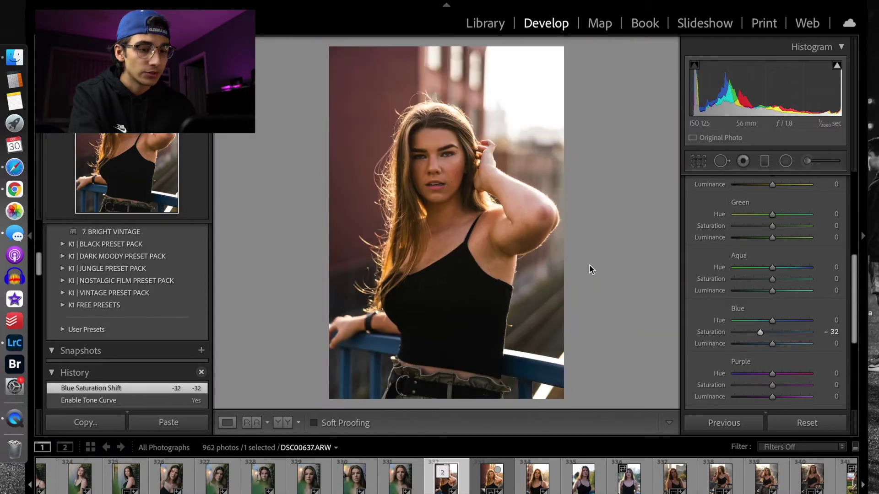
key("backslash")
key("backslash")
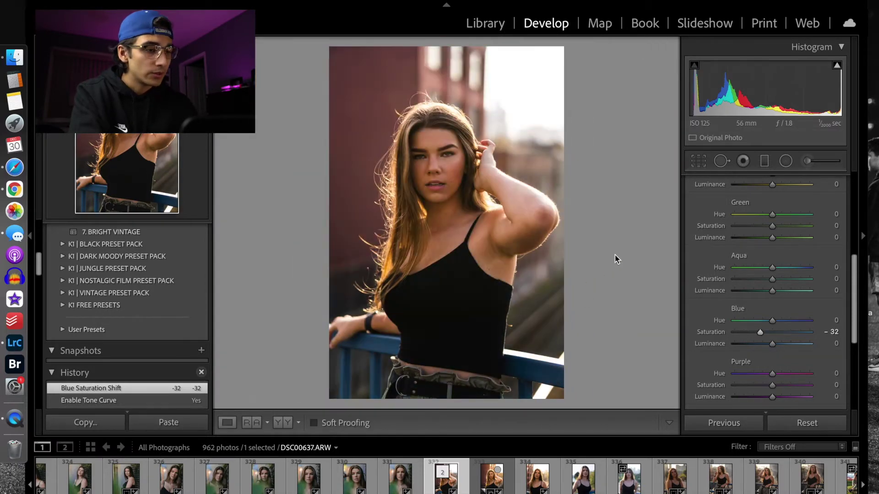
Check the lips and skin up close, and set Red Hue to -8 and Red Saturation to +3
scroll(814, 243, "up", 5)
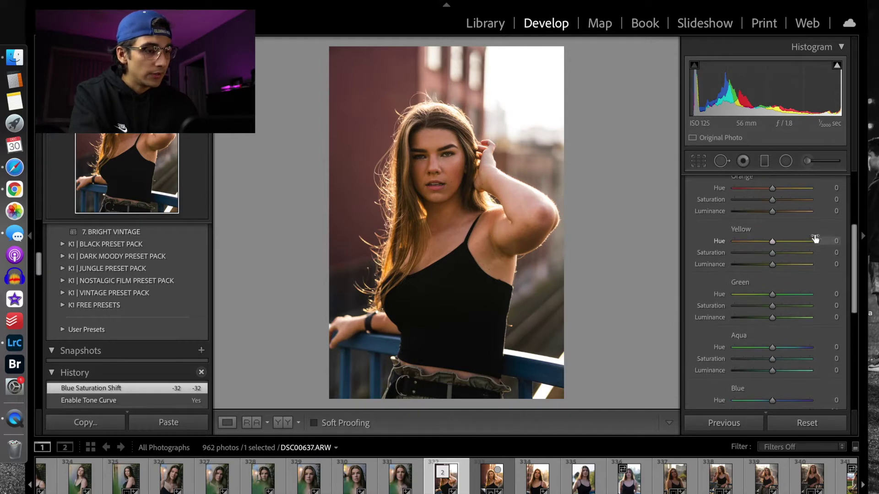
scroll(815, 243, "up", 5)
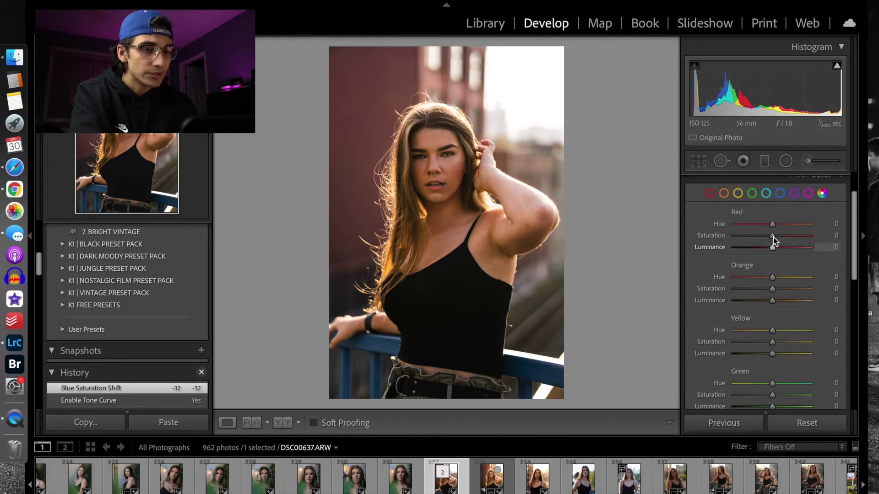
left_click(431, 188)
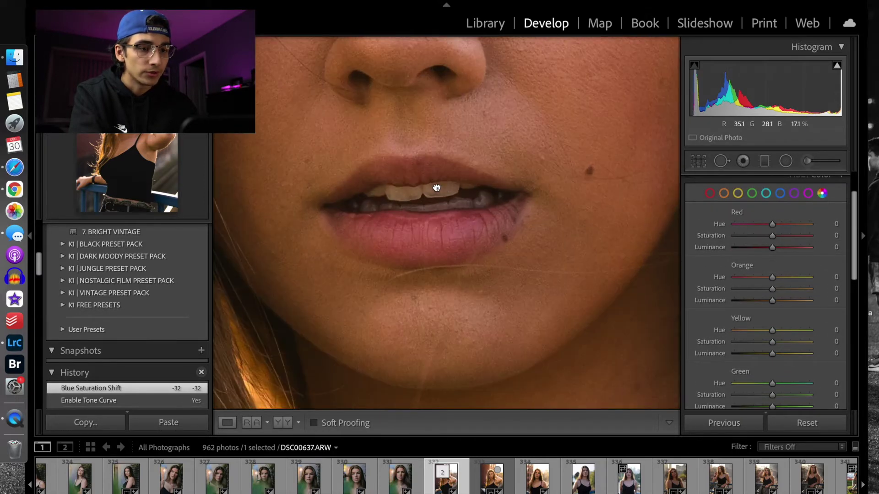
left_click(464, 233)
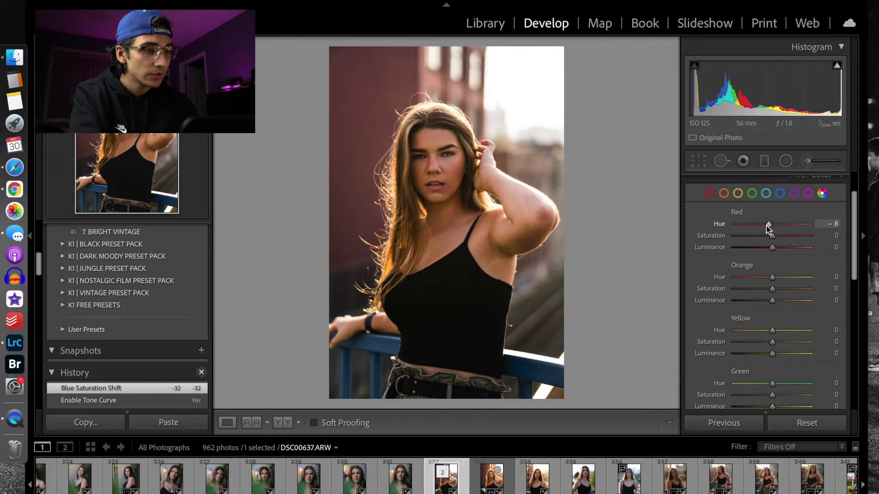
left_click_drag(767, 226, 768, 226)
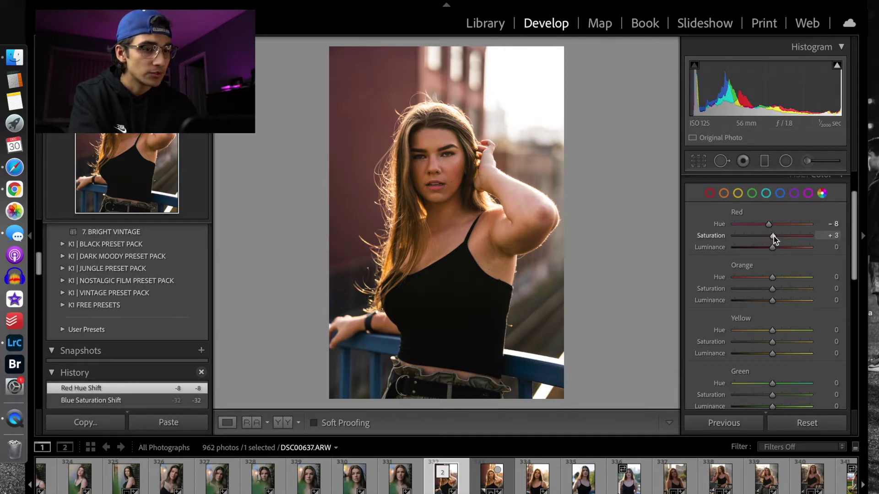
left_click_drag(774, 237, 773, 237)
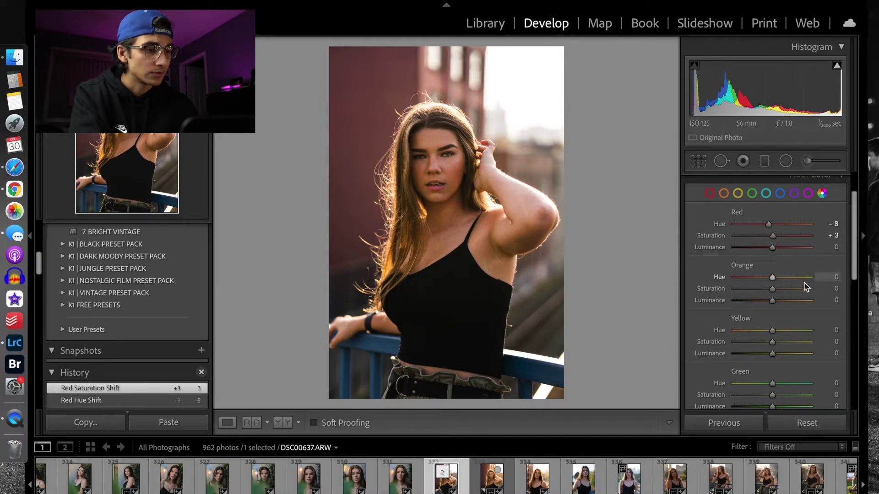
Set Orange Saturation to +5 to enrich the skin and hair tones
scroll(799, 308, "down", 3)
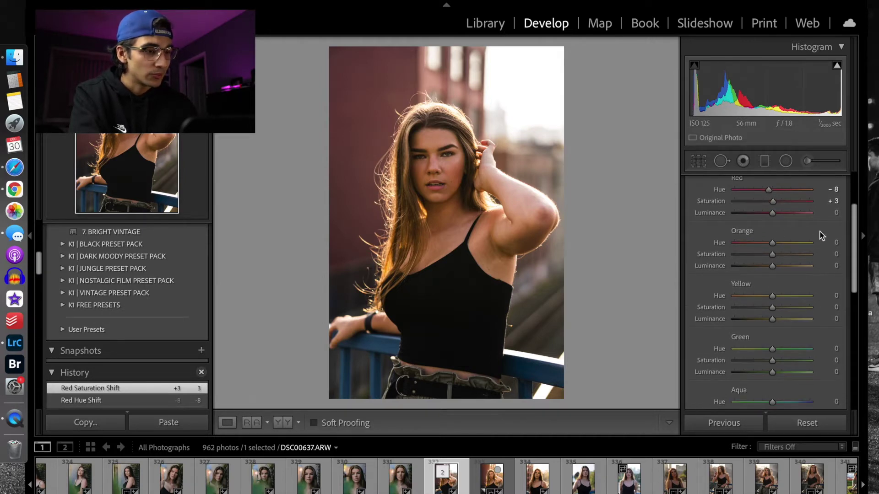
left_click_drag(774, 257, 775, 257)
left_click_drag(401, 210, 481, 226)
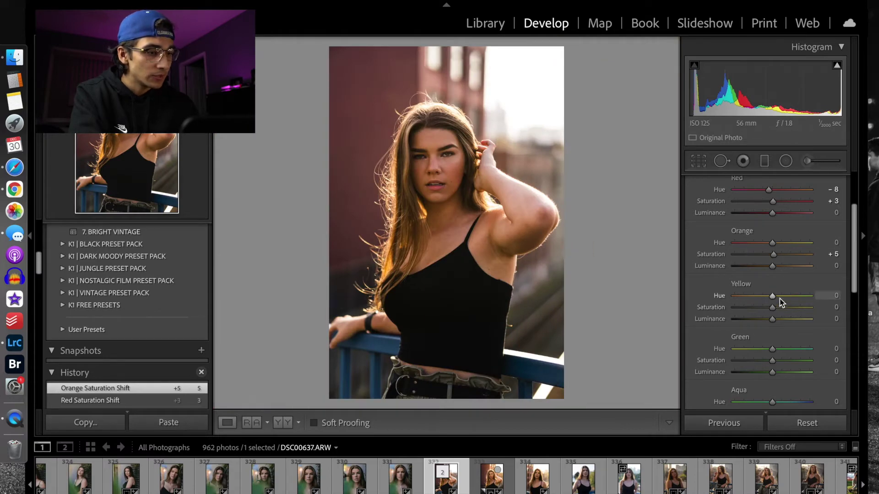
Consult the edited virtual copy's colour settings, and set Yellow Saturation to +11 and Yellow Luminance to +9 on the current photo
scroll(778, 310, "down", 1)
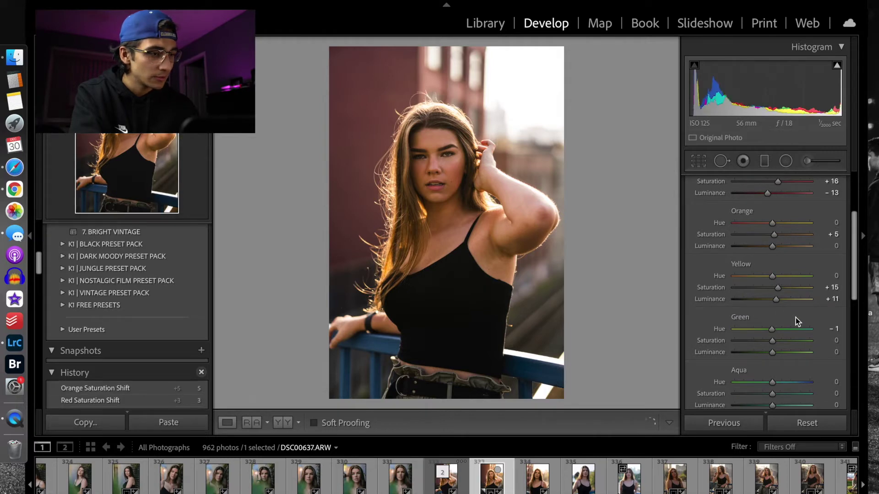
key("Left")
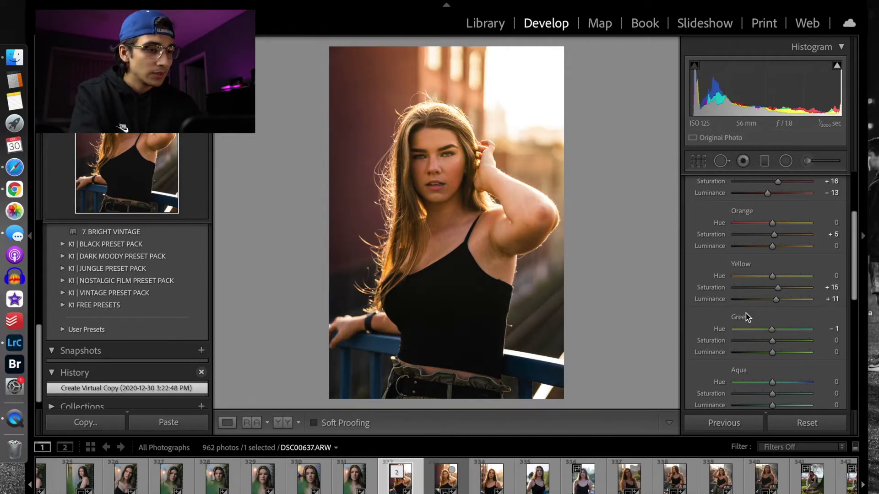
left_click_drag(772, 288, 776, 303)
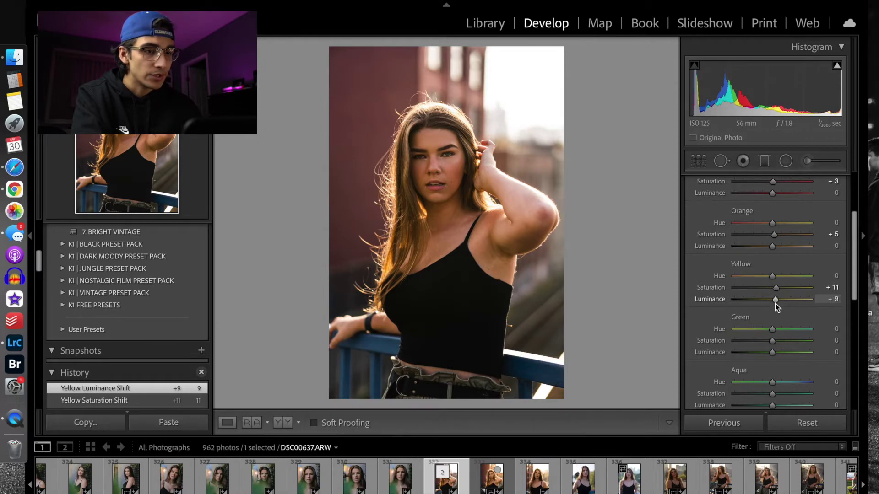
Set the Post-Crop Vignetting Amount to -12 and check the darkened corner of the photo up close
key("super+3")
left_click(831, 319)
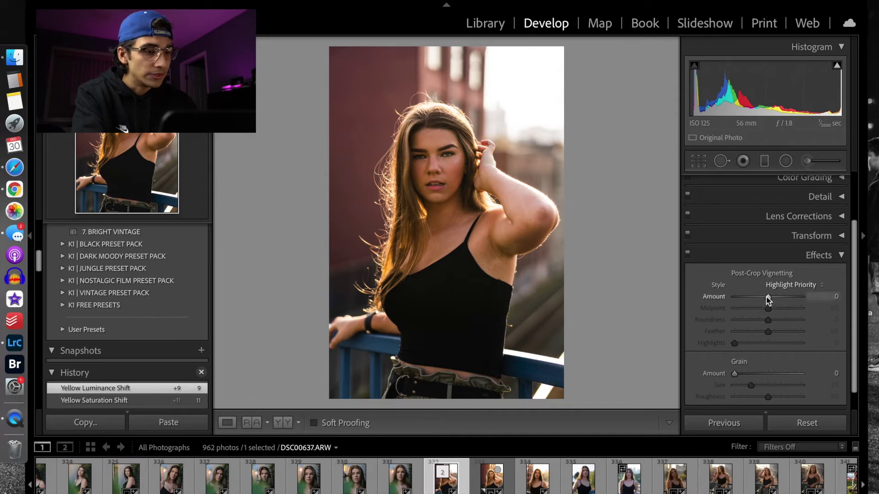
mouse_move(768, 297)
left_mouse_down()
mouse_move(736, 296)
mouse_move(787, 299)
mouse_move(762, 301)
left_mouse_up()
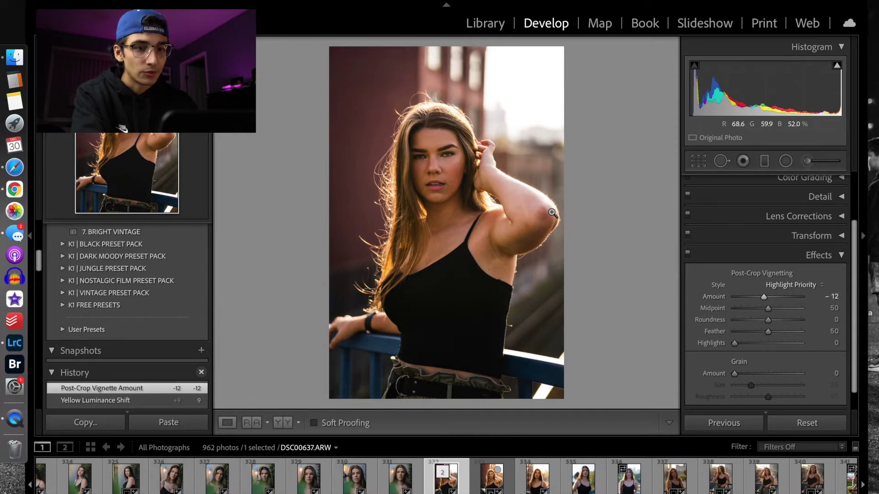
left_click(349, 66)
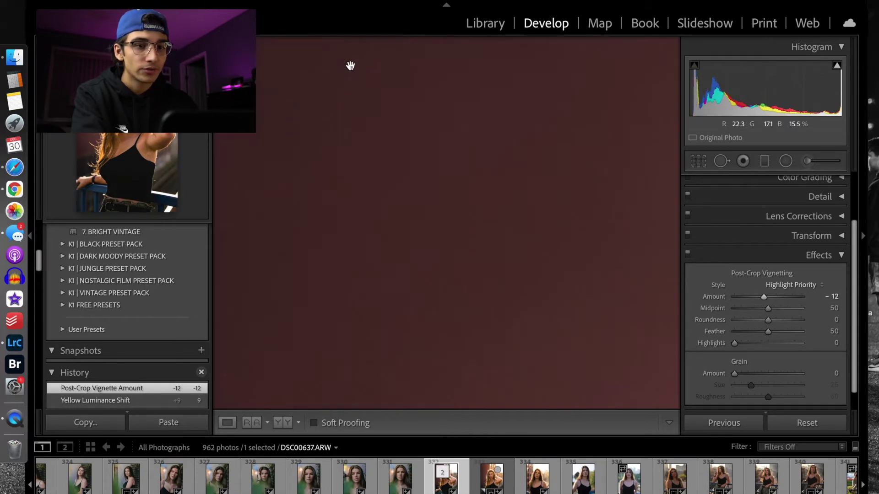
left_click(440, 130)
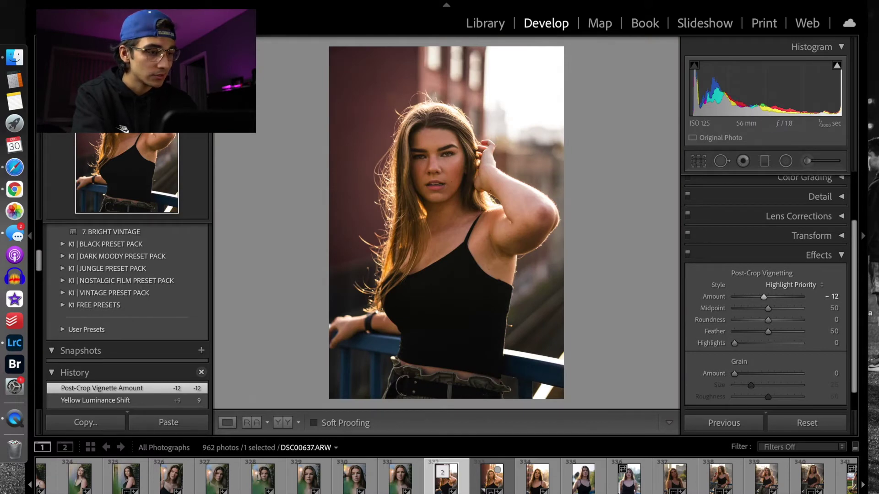
left_click(840, 255)
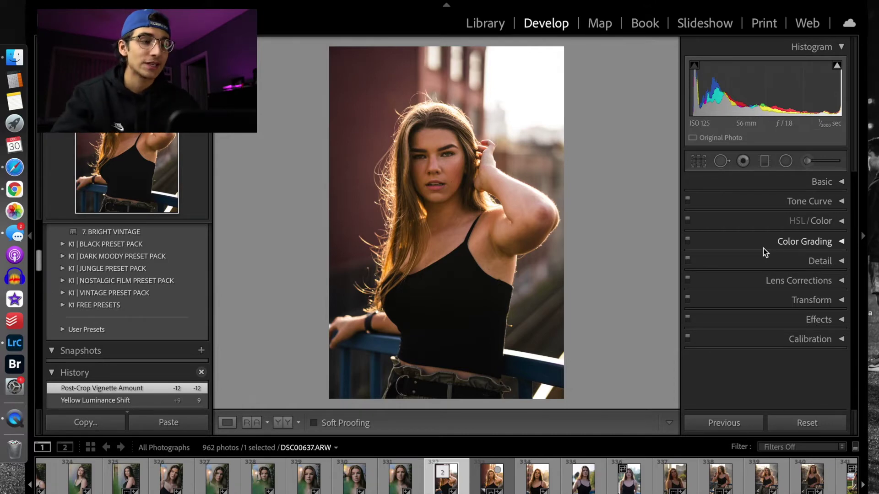
Add a graduated filter running diagonally from the photo's upper-right corner past the face, with Exposure 1.02
left_click(764, 161)
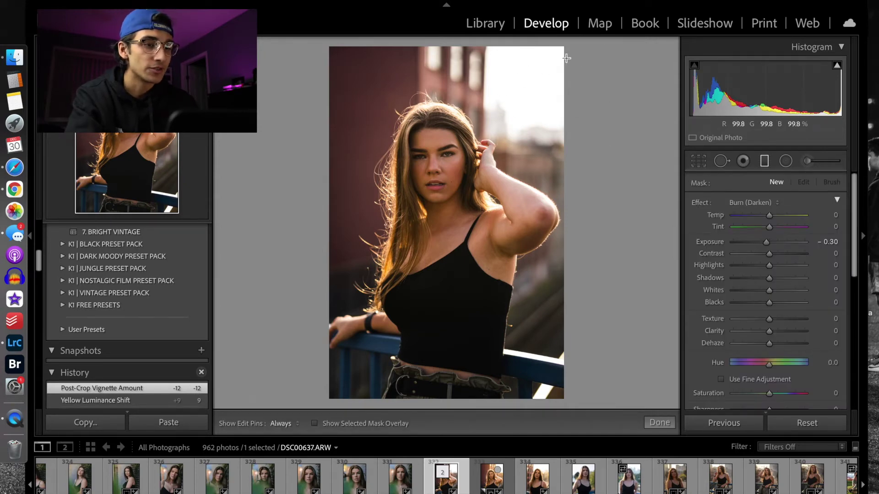
mouse_move(573, 47)
left_mouse_down()
mouse_move(494, 142)
mouse_move(485, 176)
left_mouse_up()
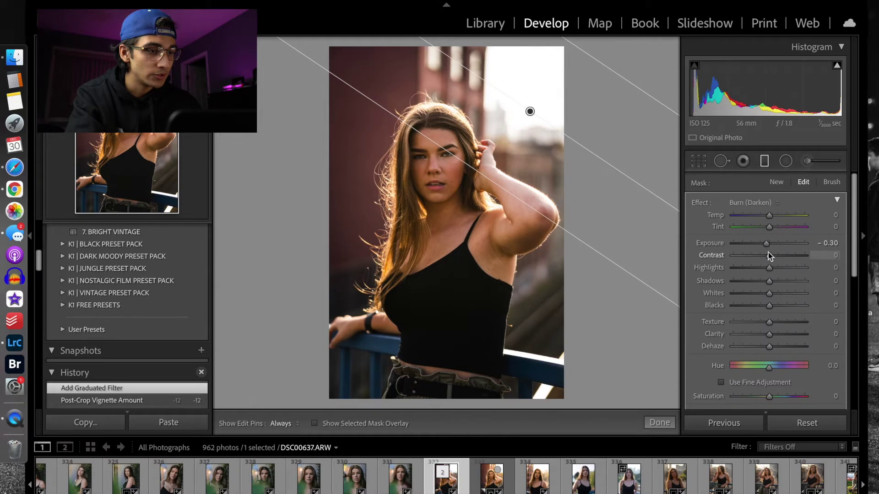
left_click_drag(767, 248, 779, 248)
left_click_drag(485, 186, 475, 226)
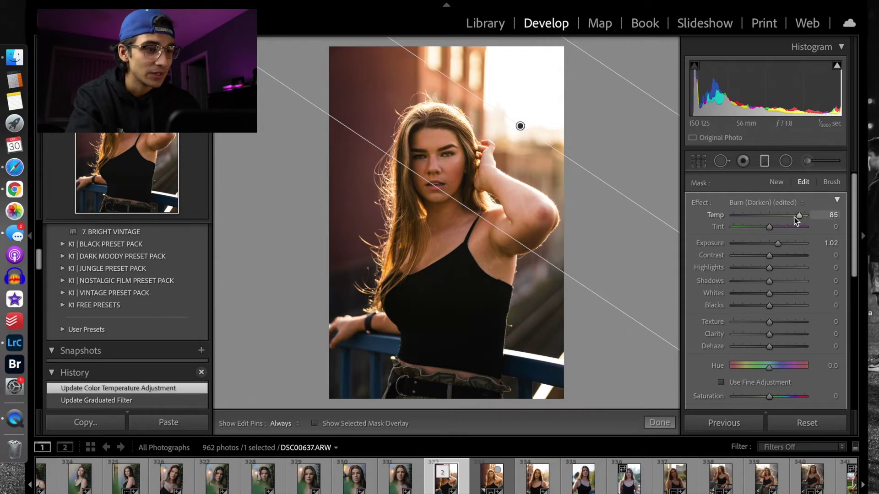
Set the graduated filter's Temp to 100, extend its gradient slightly further down over the subject, and finish the filter
left_click_drag(796, 220, 772, 219)
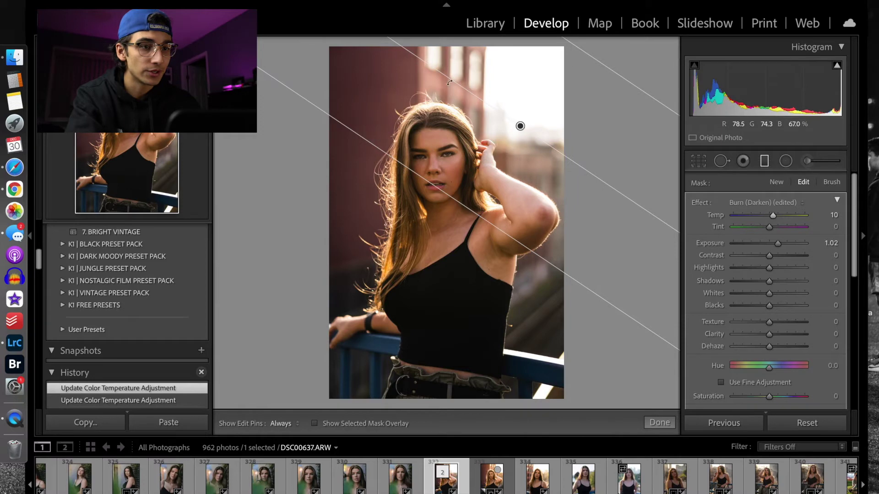
left_click_drag(774, 215, 812, 213)
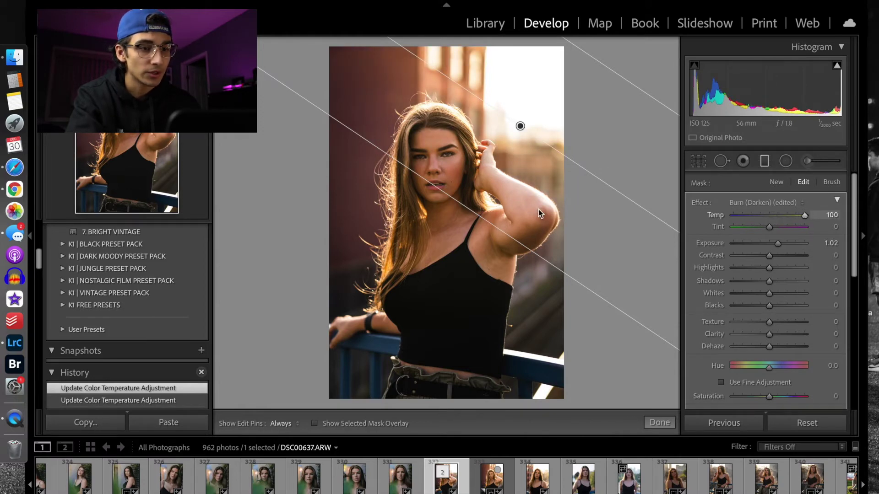
left_click_drag(476, 215, 480, 233)
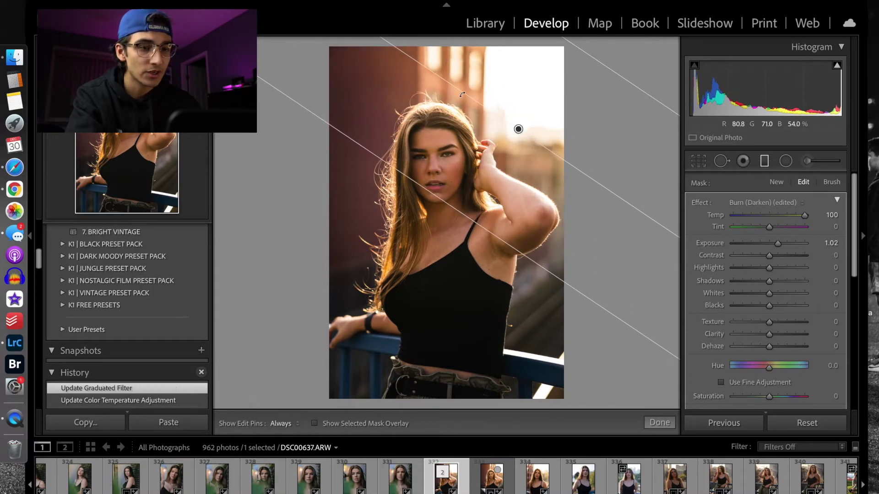
left_click(659, 422)
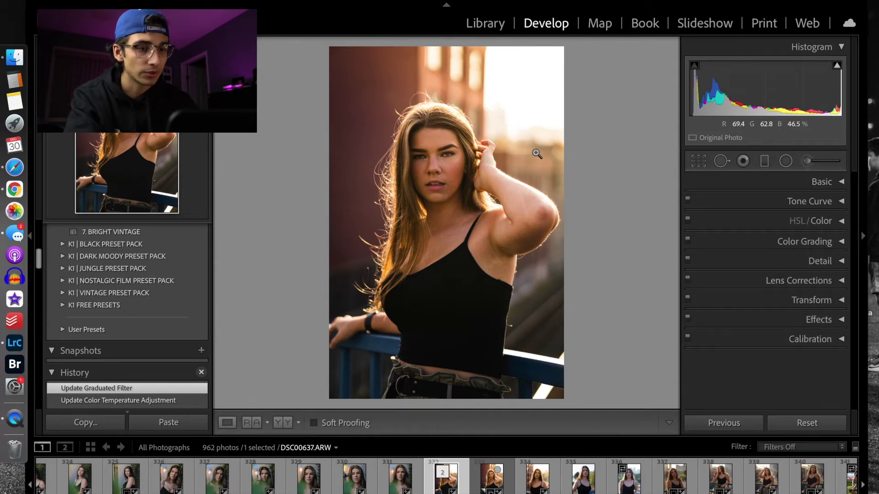
Compare the portrait with its before version several times to judge the warm light added behind the subject
key("backslash")
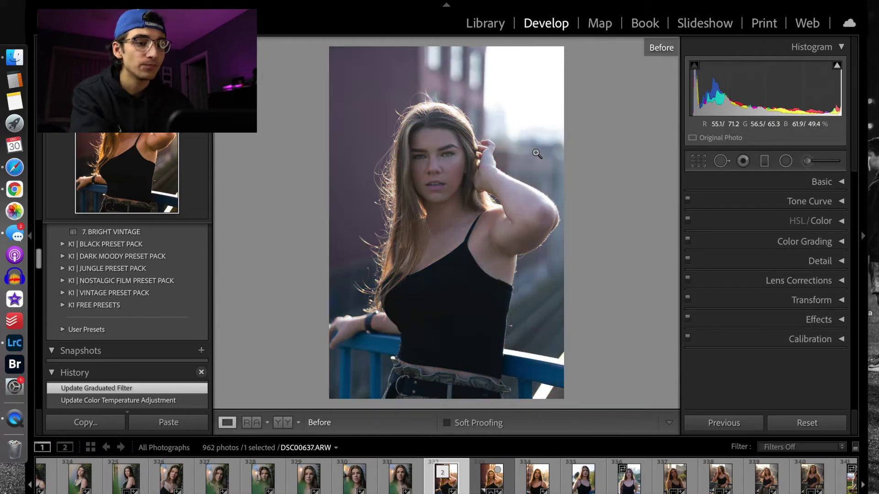
key("backslash")
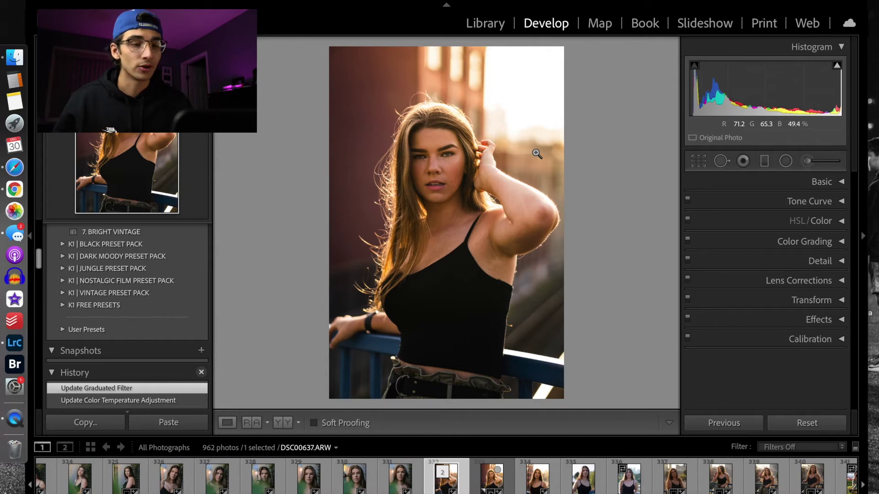
key("backslash")
key("backslash")
key("backslash")
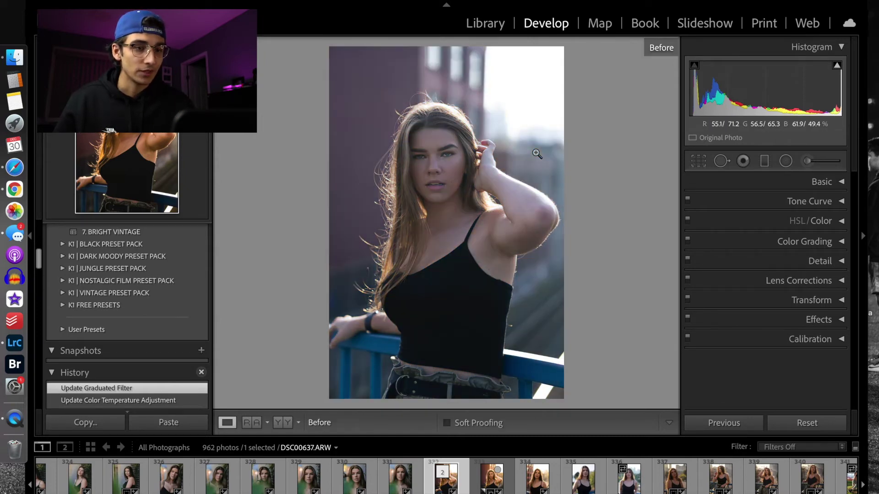
key("backslash")
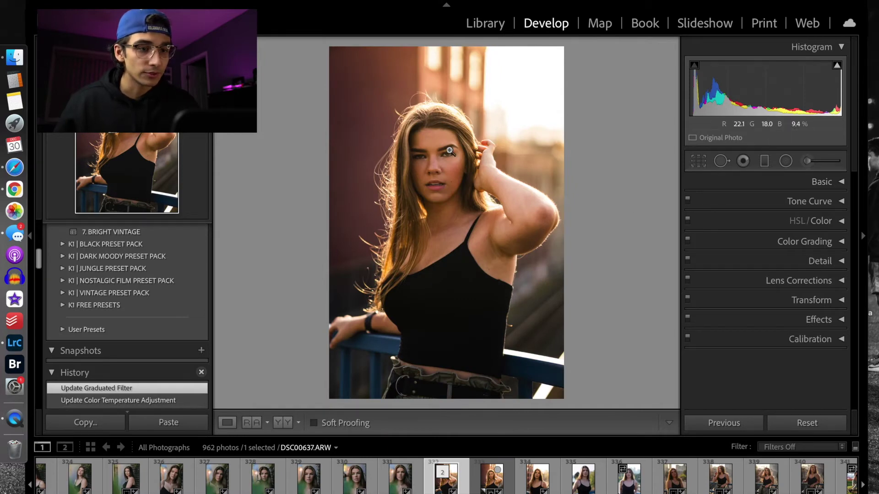
Prepare a new Adjustment Brush mask at the eyes, with the mask overlay shown and the brush sized to fit inside the iris
left_click(448, 150)
left_click_drag(448, 151, 568, 135)
left_click(814, 160)
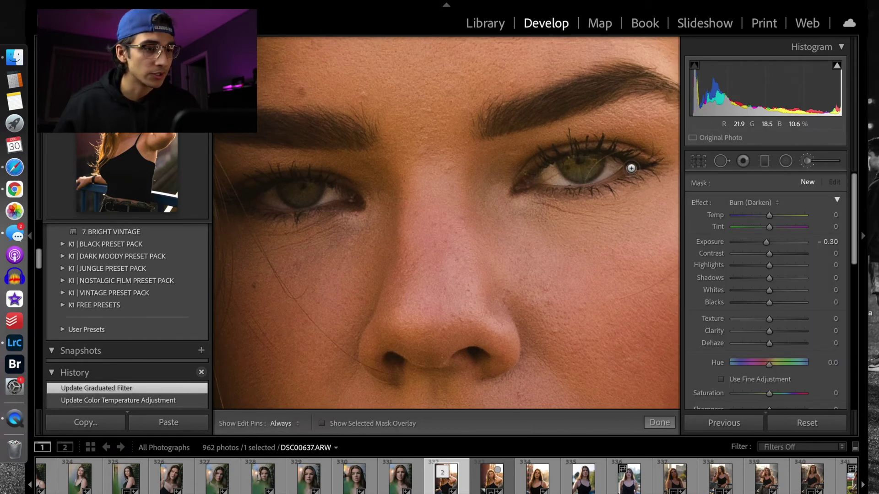
left_click(810, 162)
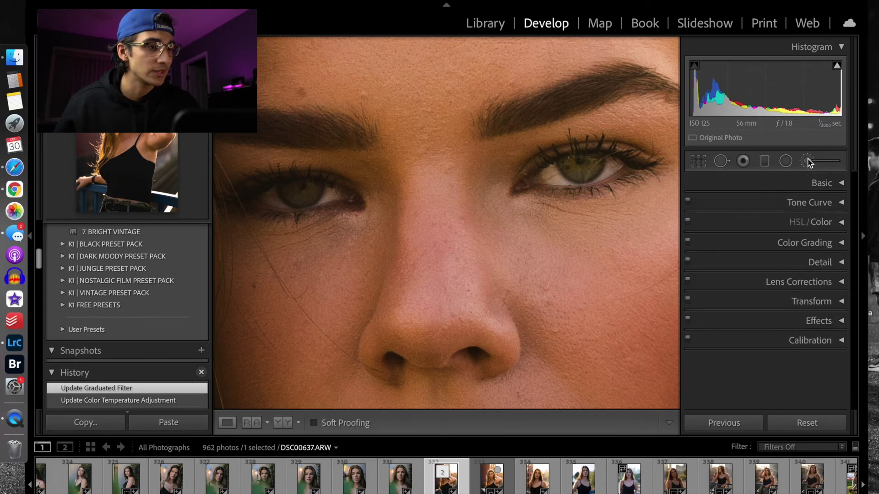
left_click(808, 162)
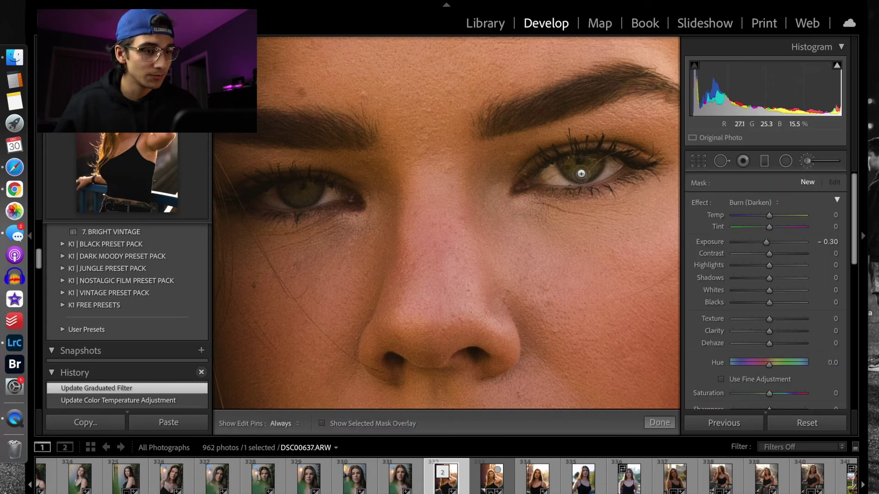
key("o")
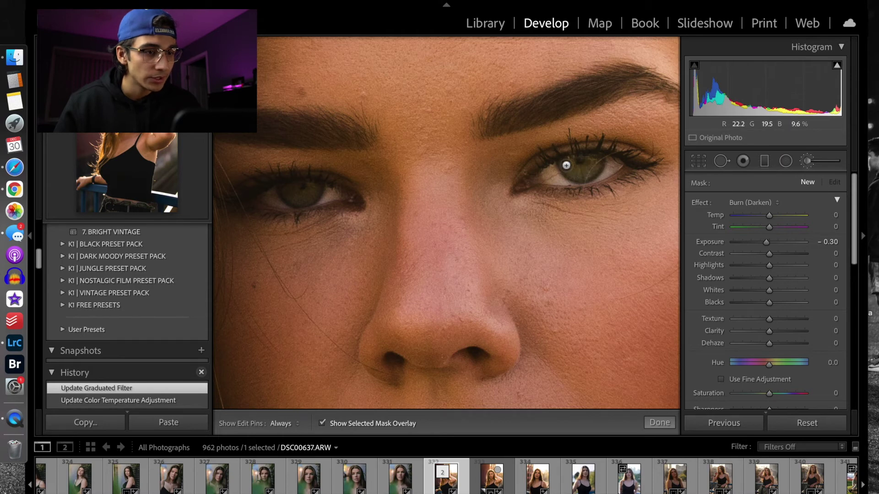
scroll(566, 165, "down", 3)
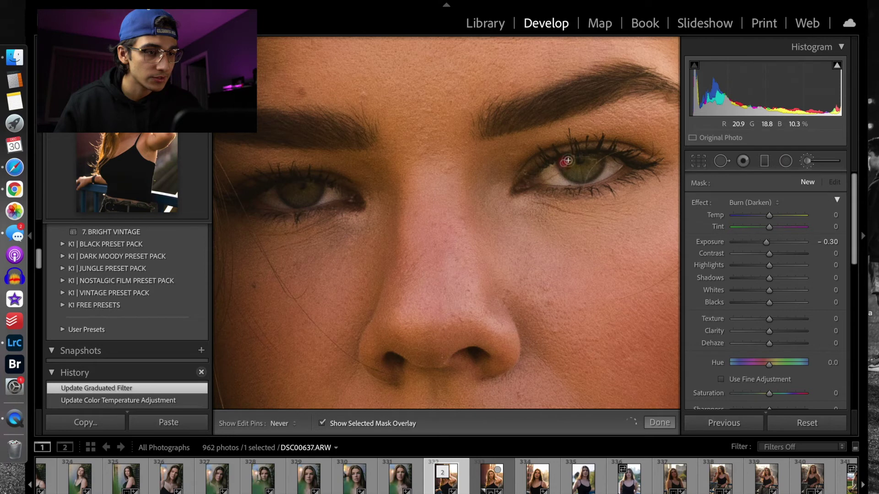
left_click_drag(567, 169, 570, 176)
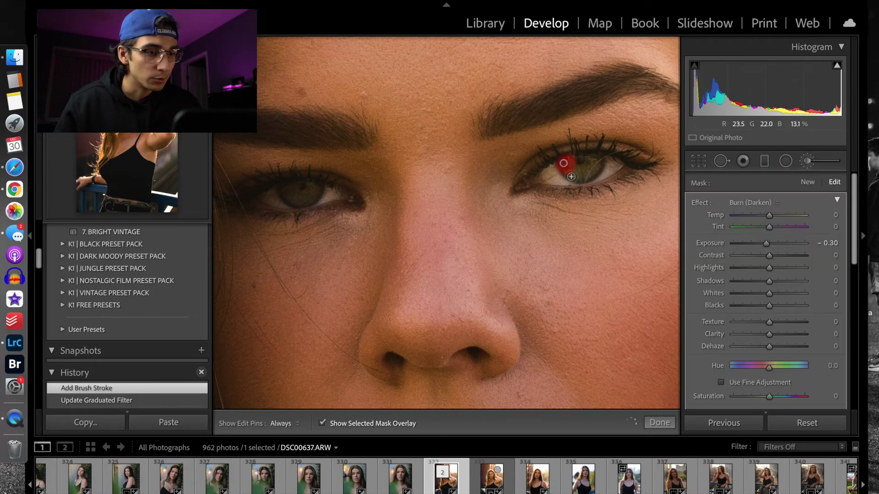
left_click_drag(572, 173, 569, 170)
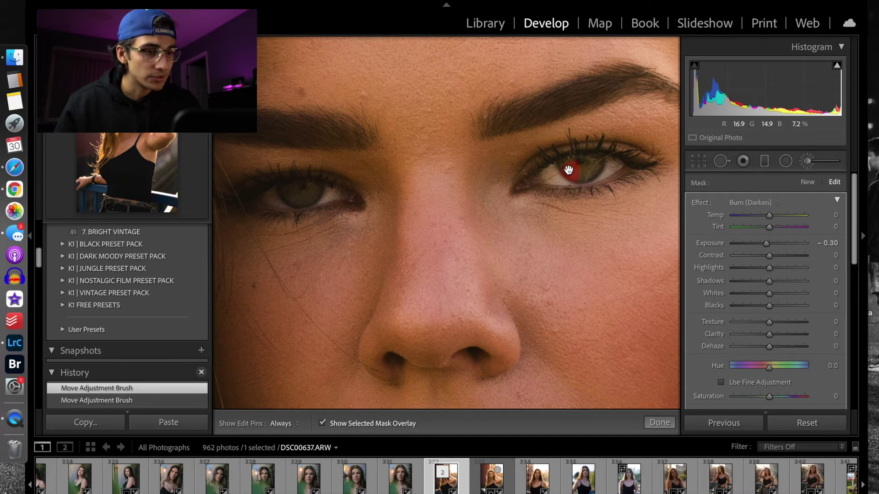
key("Delete")
Paint one Adjustment Brush mask over the irises of both eyes
key("h")
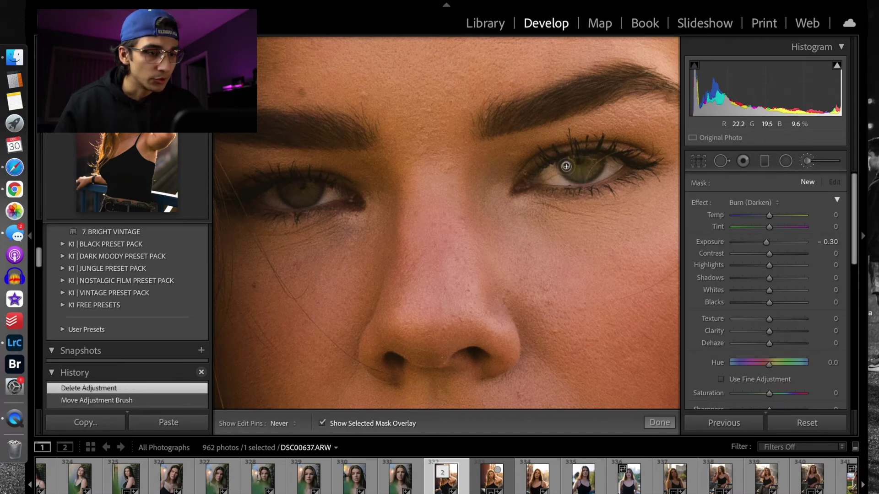
left_click_drag(593, 162, 597, 165)
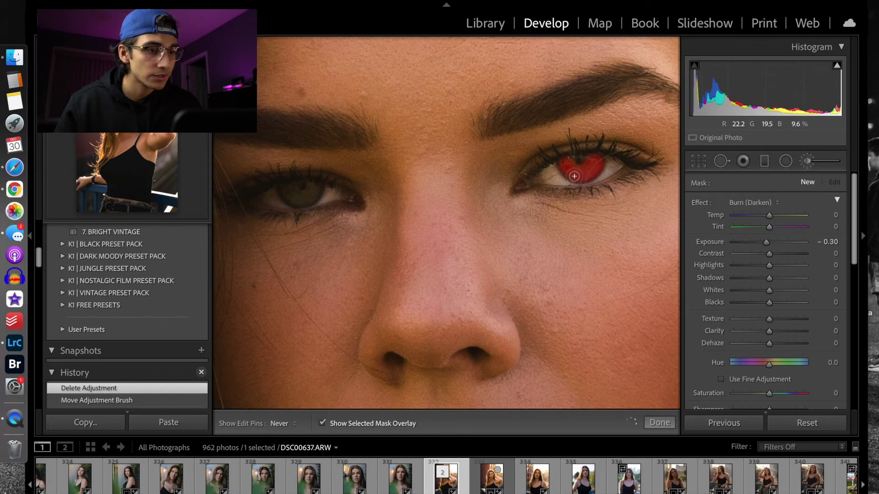
left_click_drag(567, 167, 568, 167)
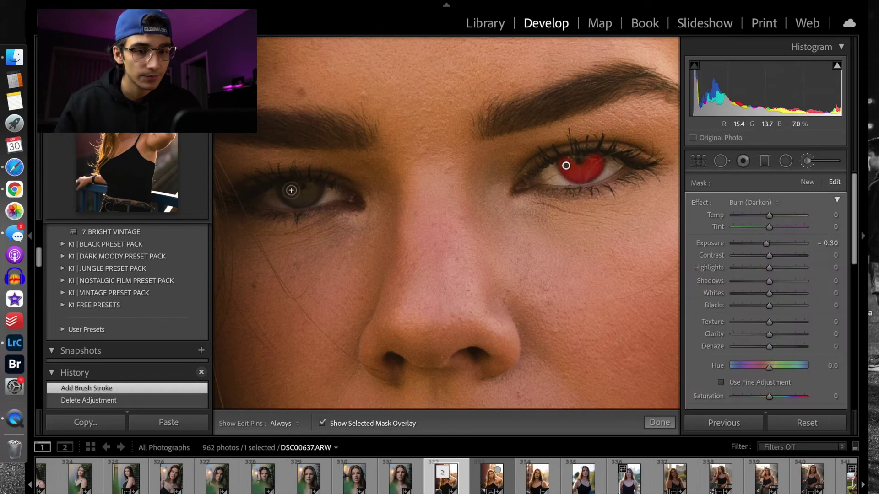
mouse_move(285, 189)
left_mouse_down()
mouse_move(297, 200)
mouse_move(317, 190)
mouse_move(289, 194)
left_mouse_up()
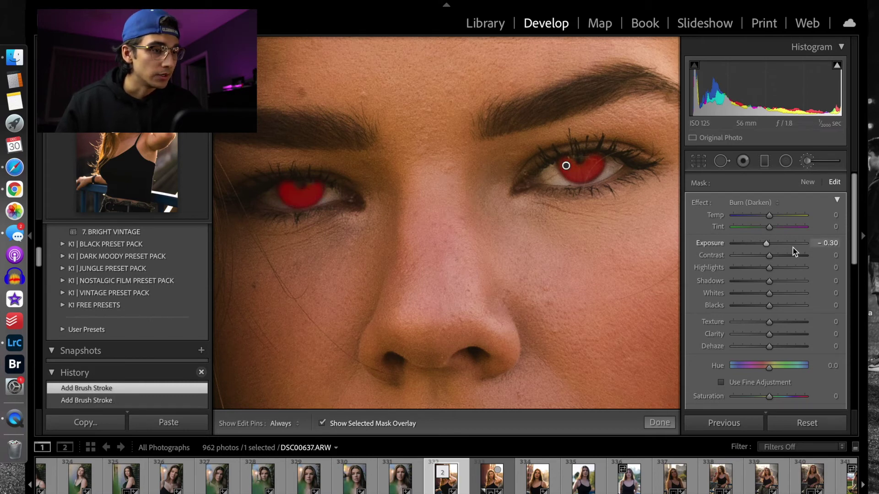
Brighten the masked irises to Exposure 0.28 with the mask overlay hidden, and finish the brush adjustment
left_click_drag(767, 244, 767, 243)
key("o")
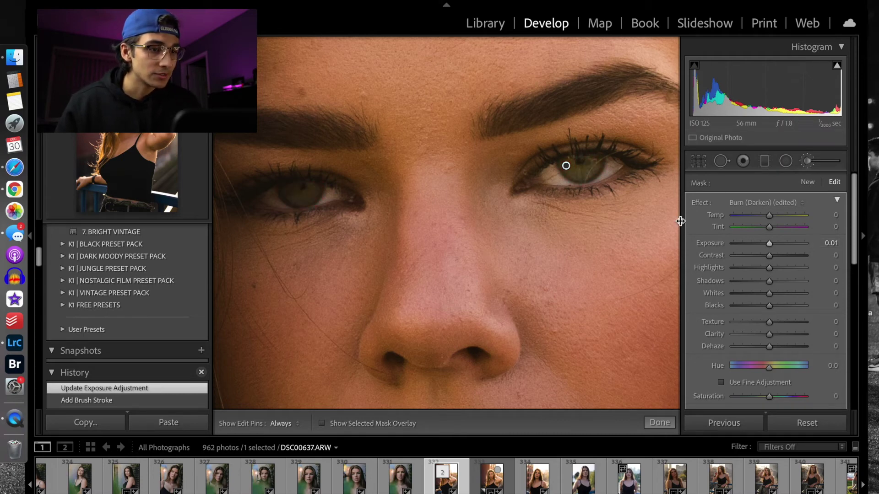
left_click_drag(770, 245, 772, 244)
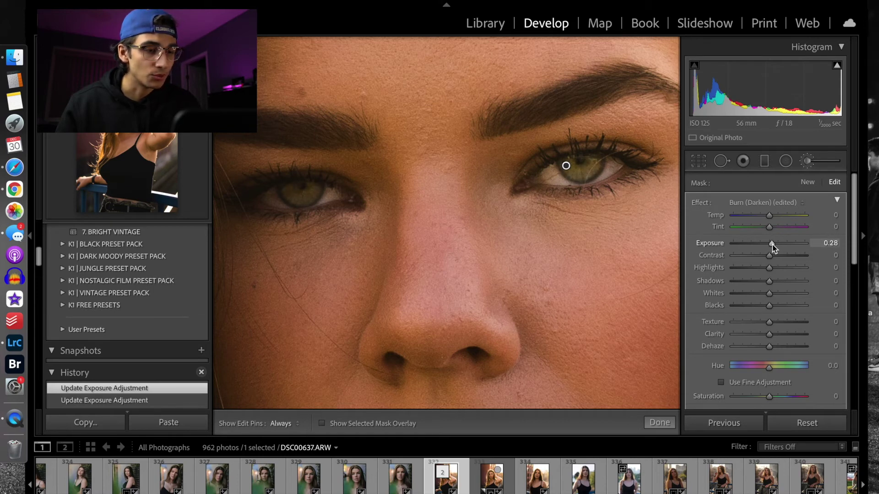
left_click(659, 422)
View the whole portrait and compare the finished edit, including the brightened eyes, with the before version
left_click(614, 286)
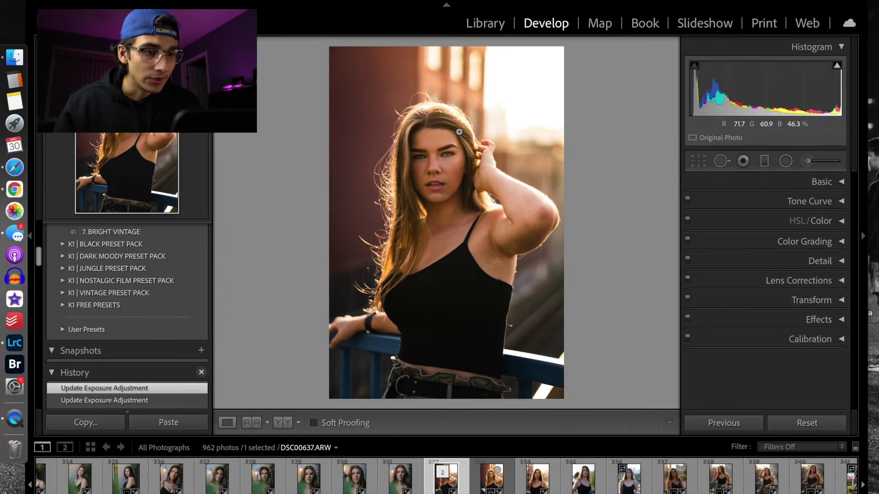
key("backslash")
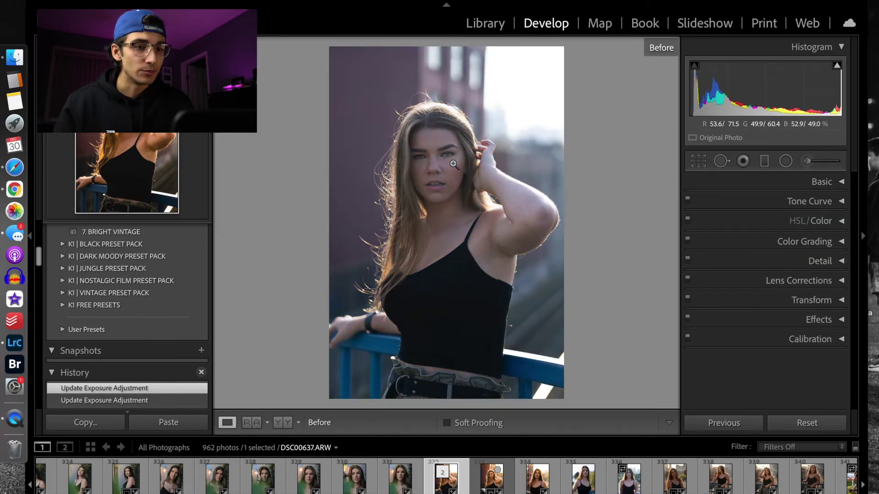
key("backslash")
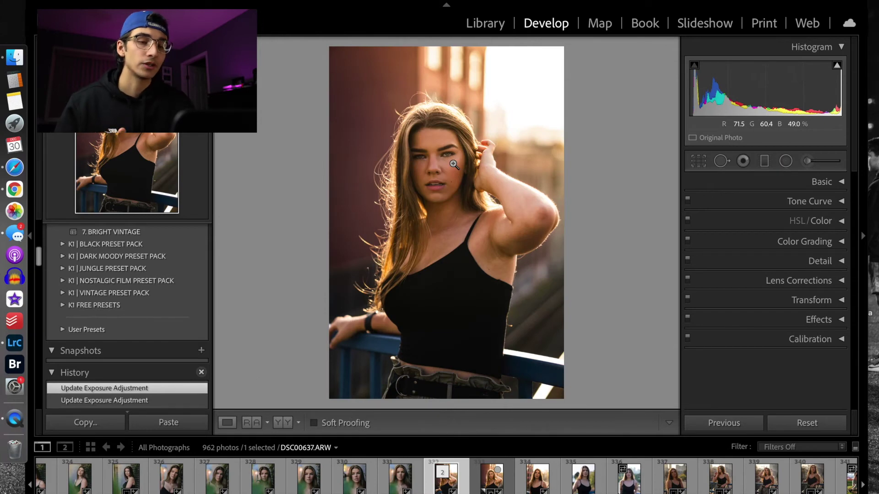